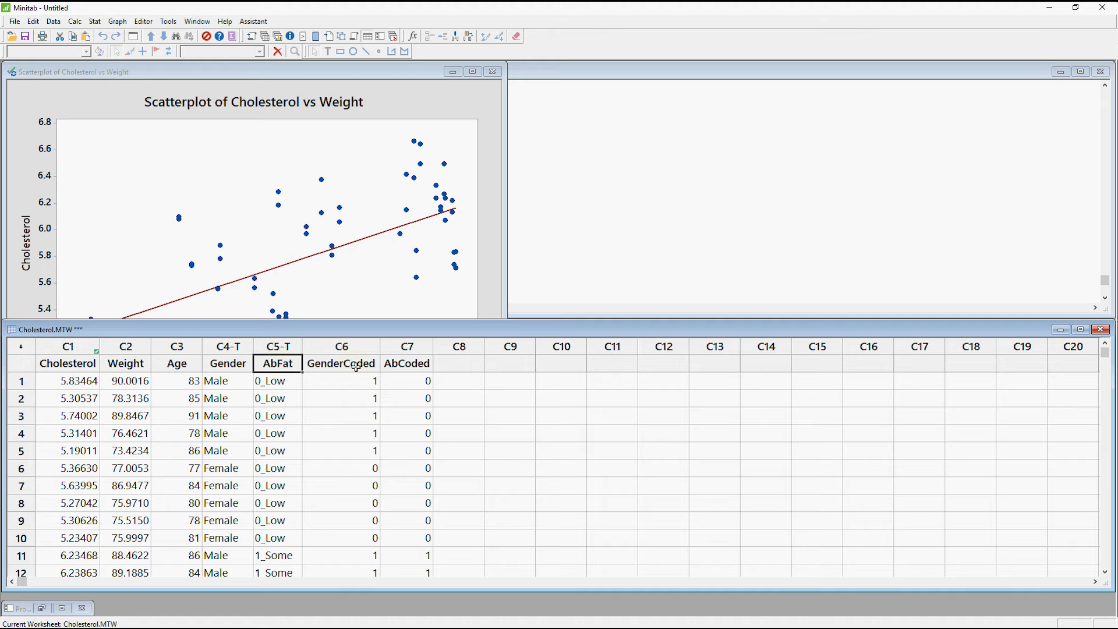
# Examine the GenderCoded, AbCoded and AbFat columns in the worksheet.
pyautogui.click(368, 347)
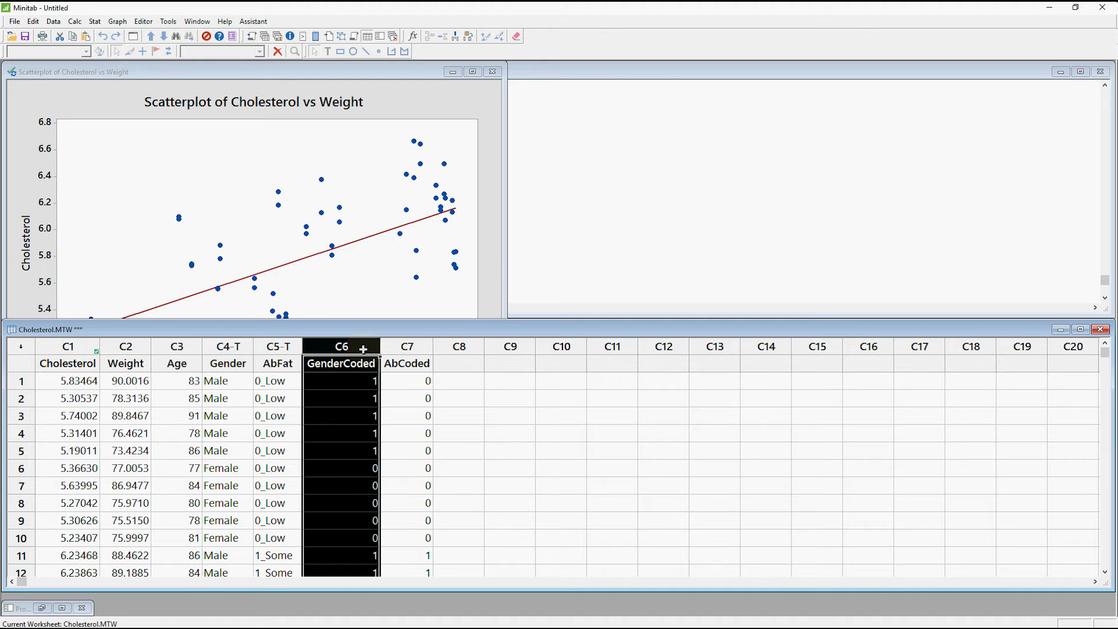
pyautogui.click(411, 347)
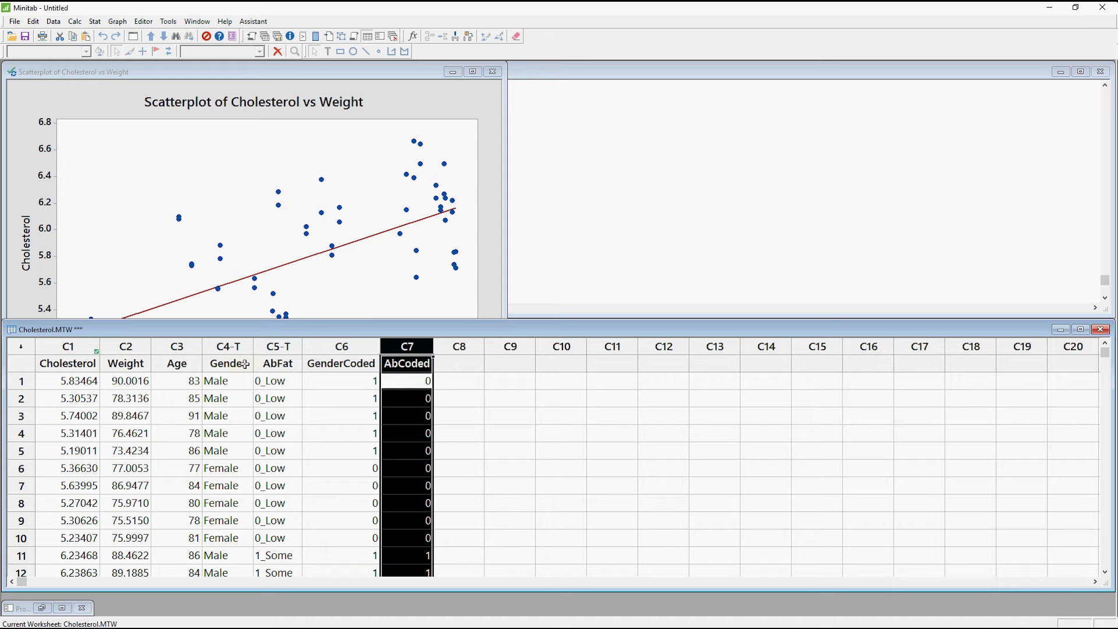
pyautogui.click(291, 349)
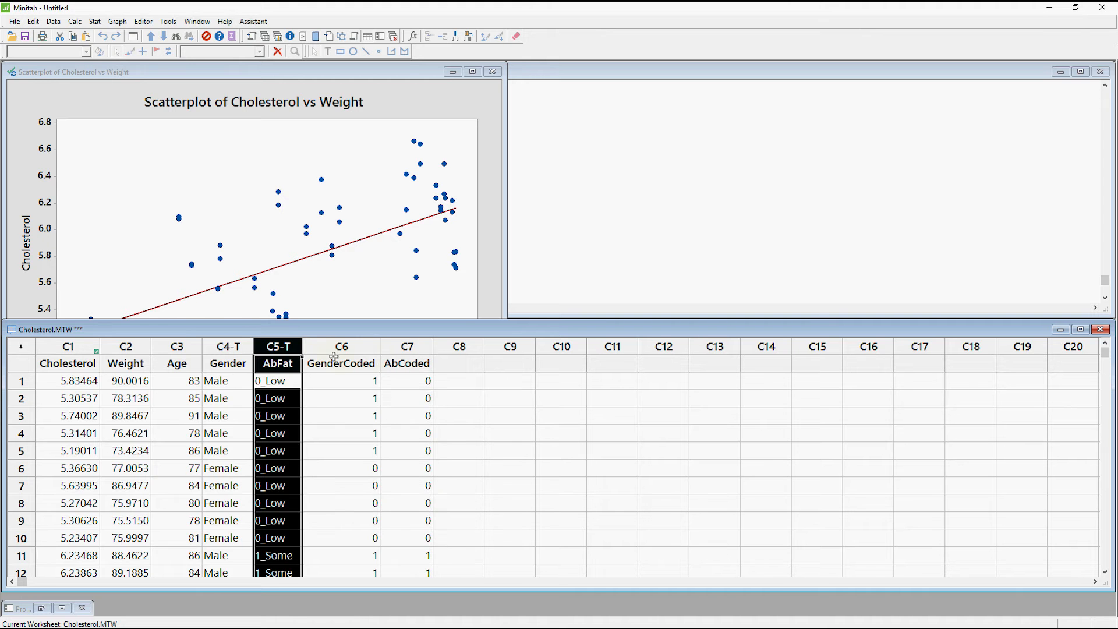
pyautogui.click(374, 350)
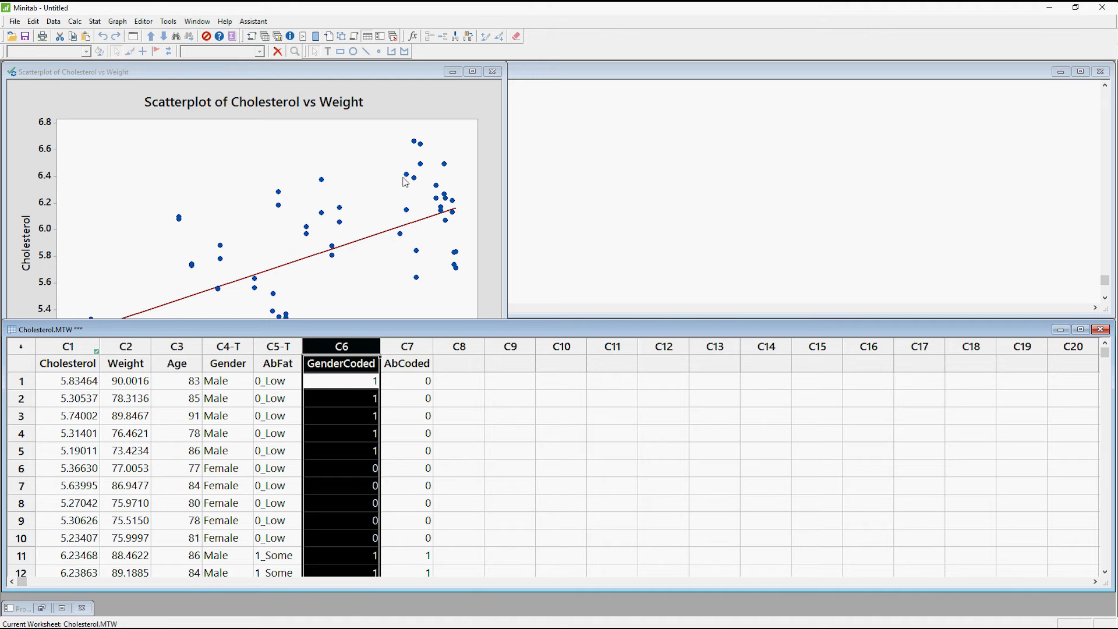
# Create a one-Y boxplot with groups of Cholesterol by Gender and enlarge its graph window.
pyautogui.click(119, 22)
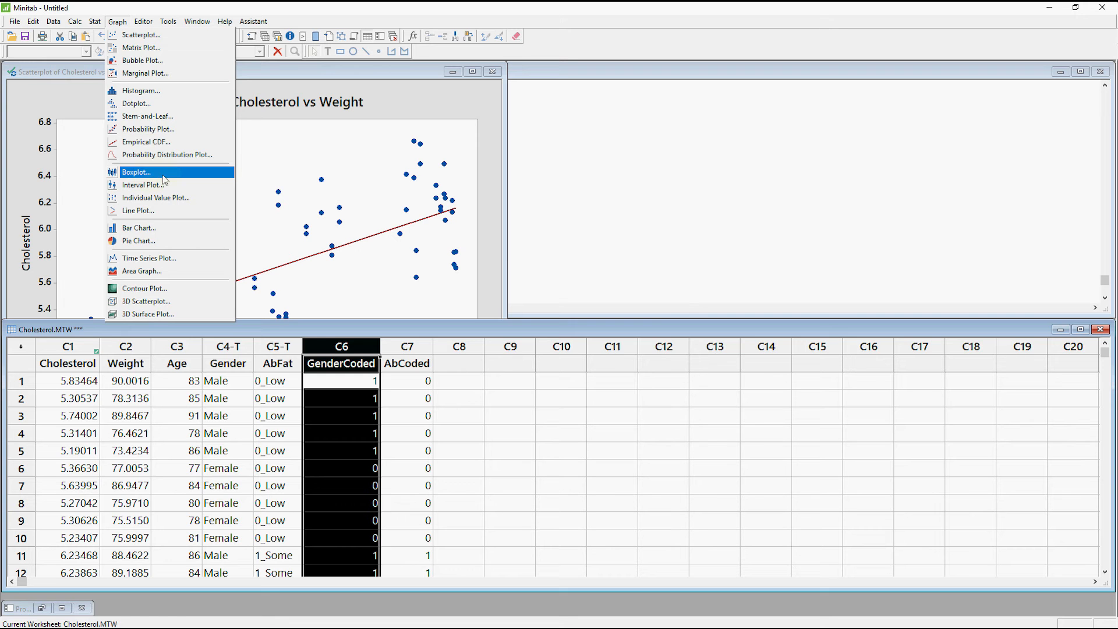
pyautogui.click(137, 173)
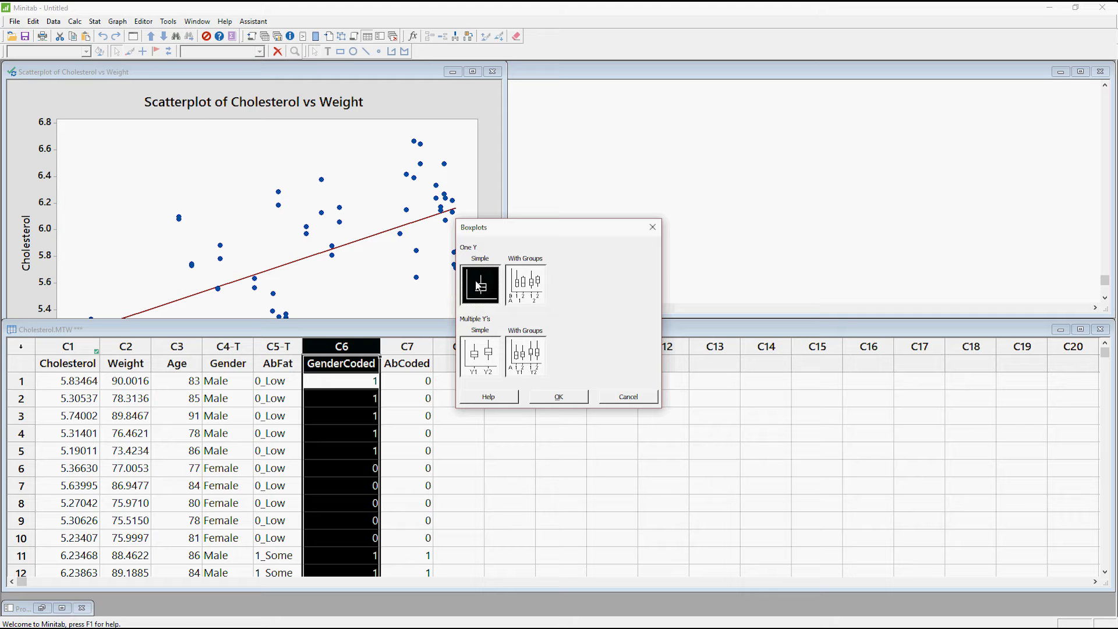
pyautogui.click(532, 283)
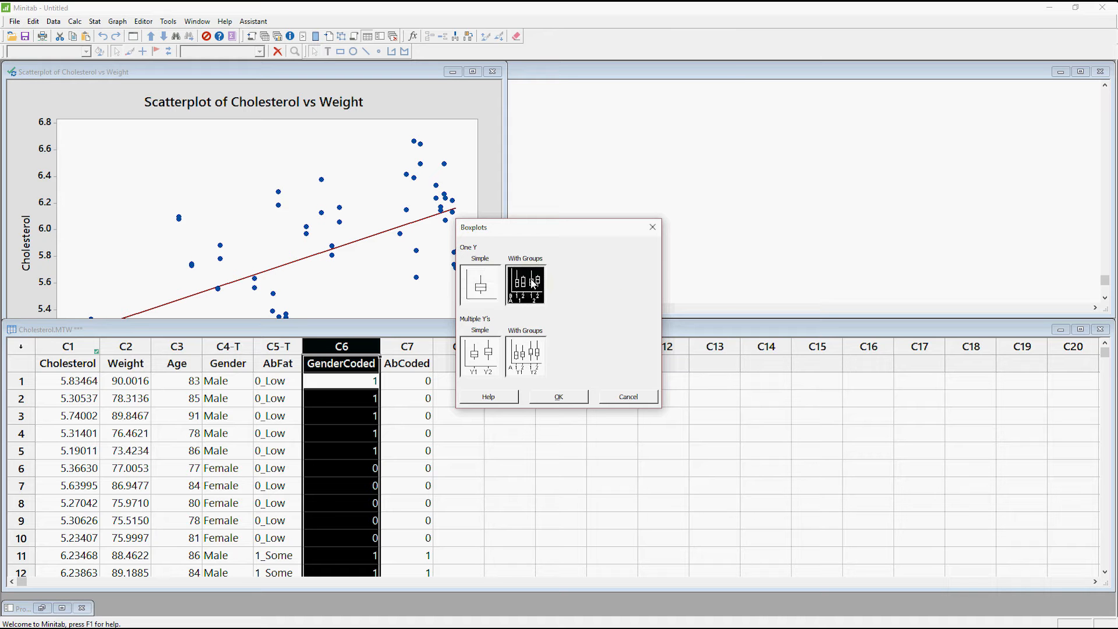
pyautogui.click(559, 397)
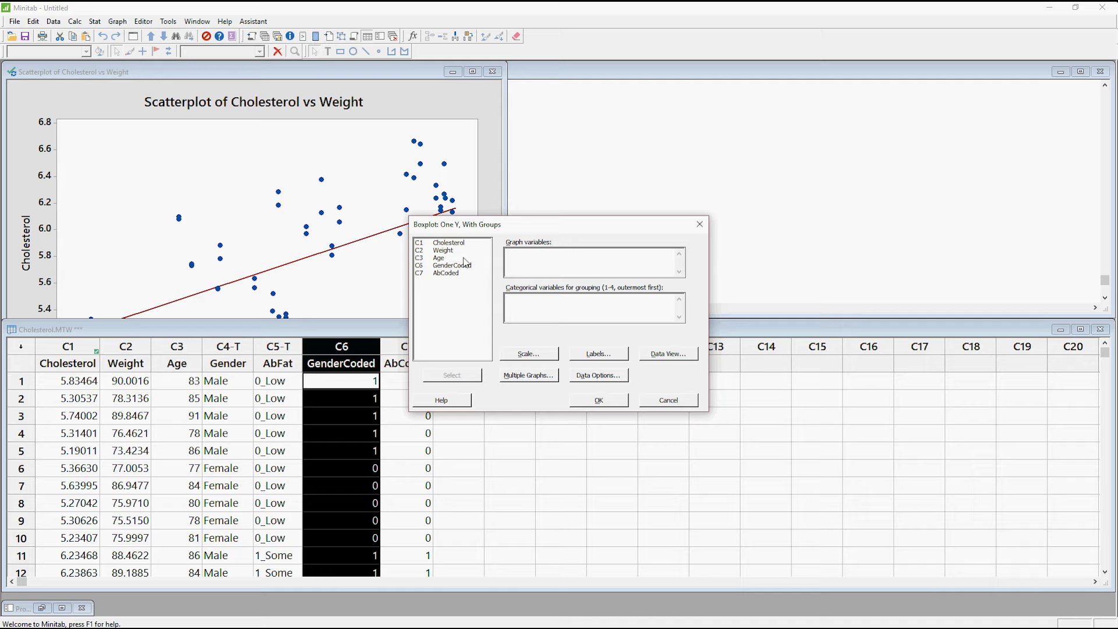
pyautogui.doubleClick(448, 242)
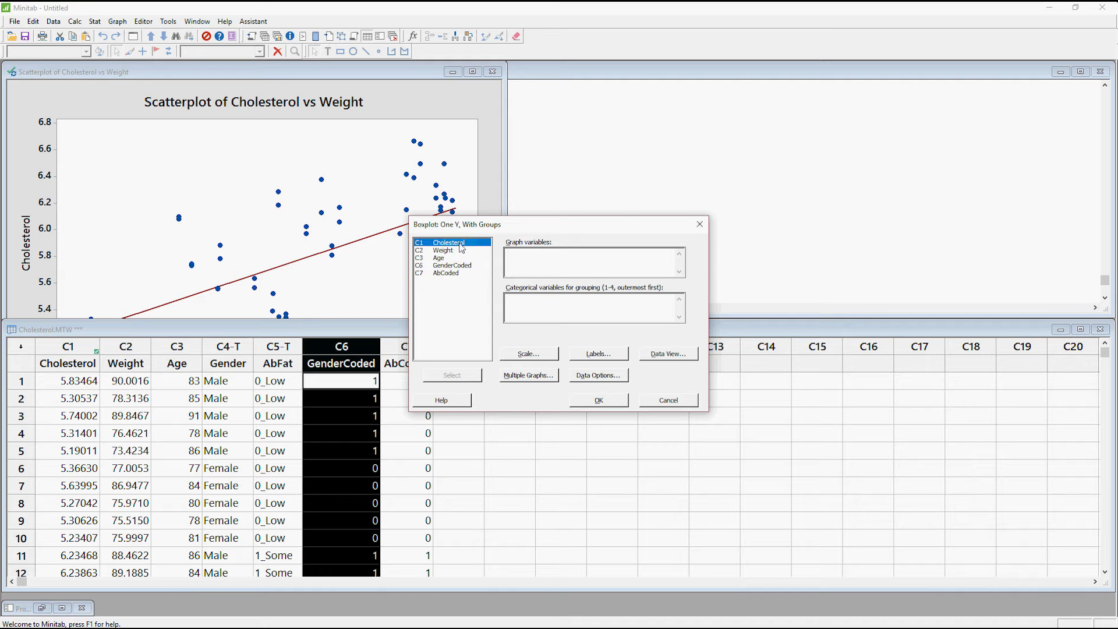
pyautogui.click(518, 301)
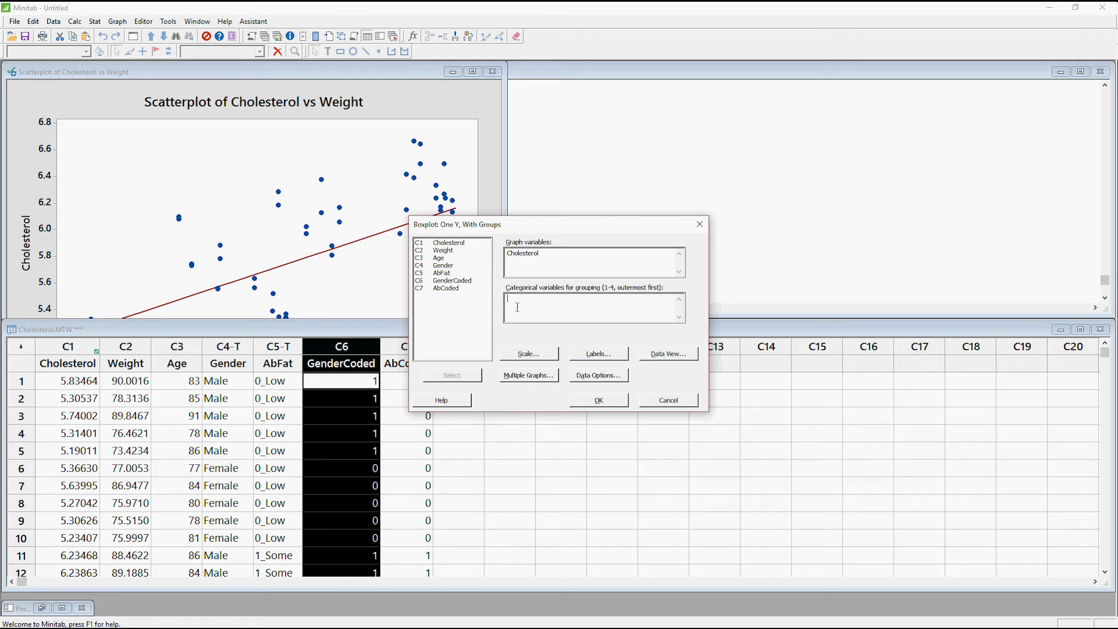
pyautogui.doubleClick(447, 267)
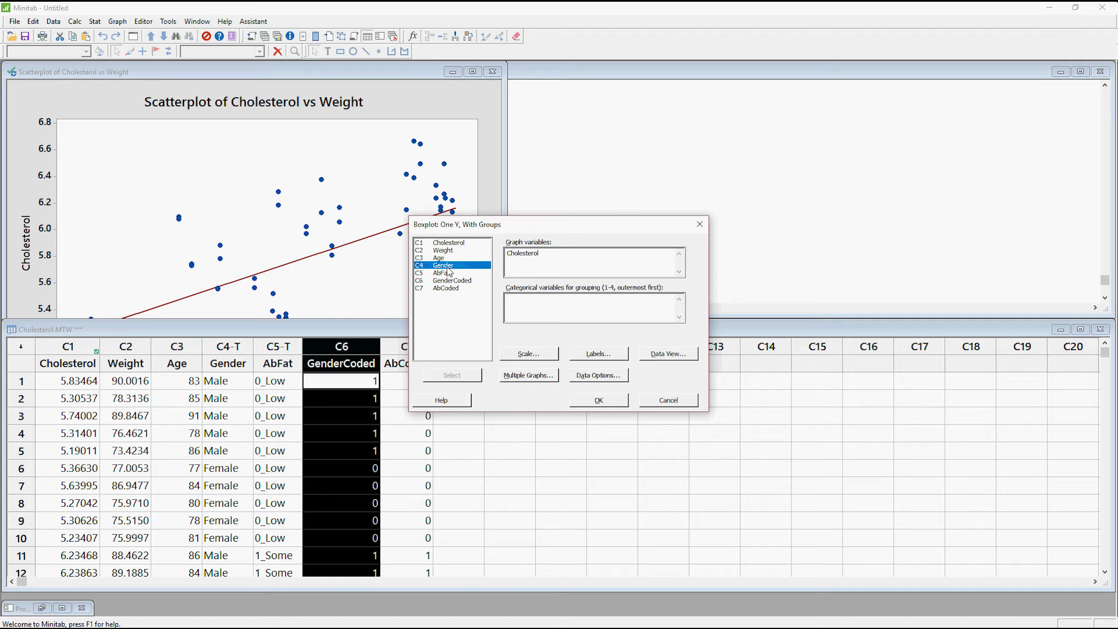
pyautogui.click(598, 400)
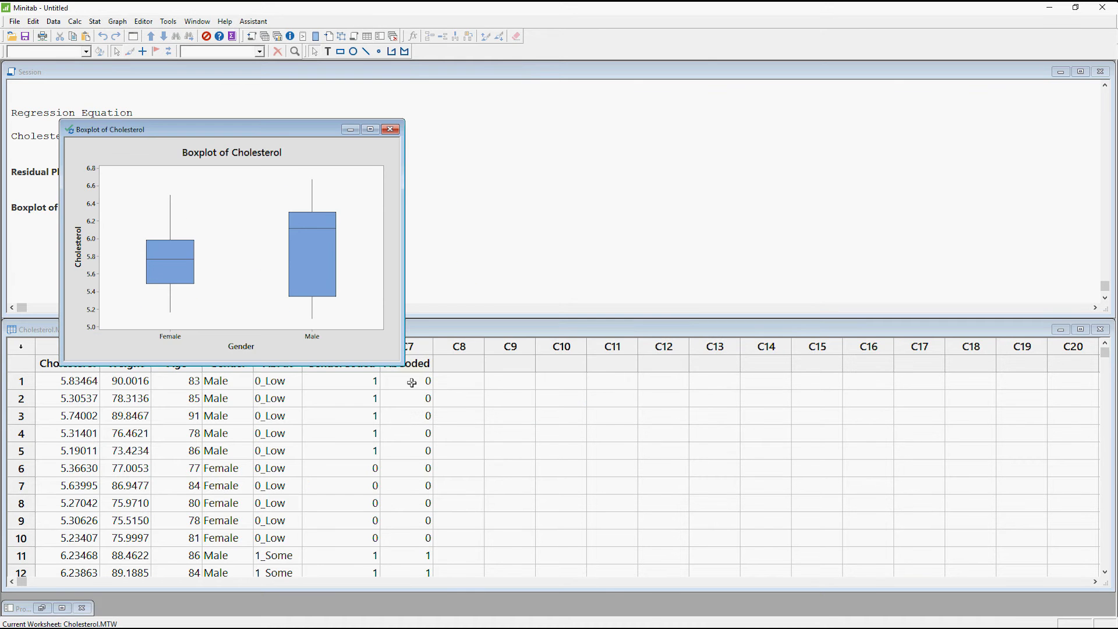
pyautogui.moveTo(404, 363); pyautogui.dragTo(660, 534)
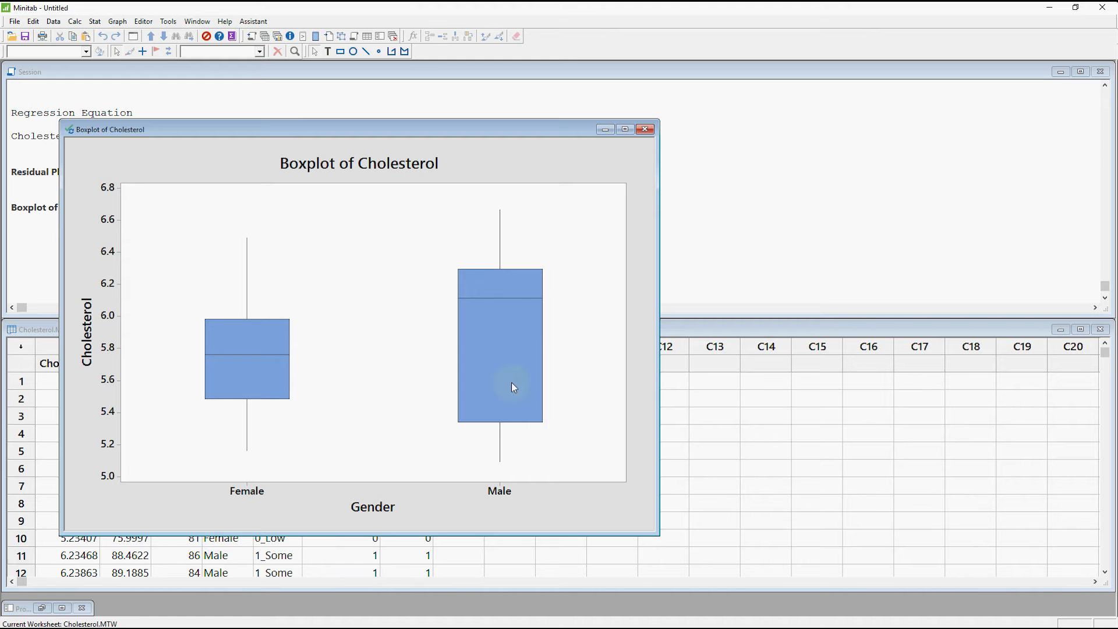
pyautogui.click(277, 346)
# Create another one-Y boxplot with groups for Cholesterol, using AbFat as the grouping variable instead of Gender.
pyautogui.click(117, 21)
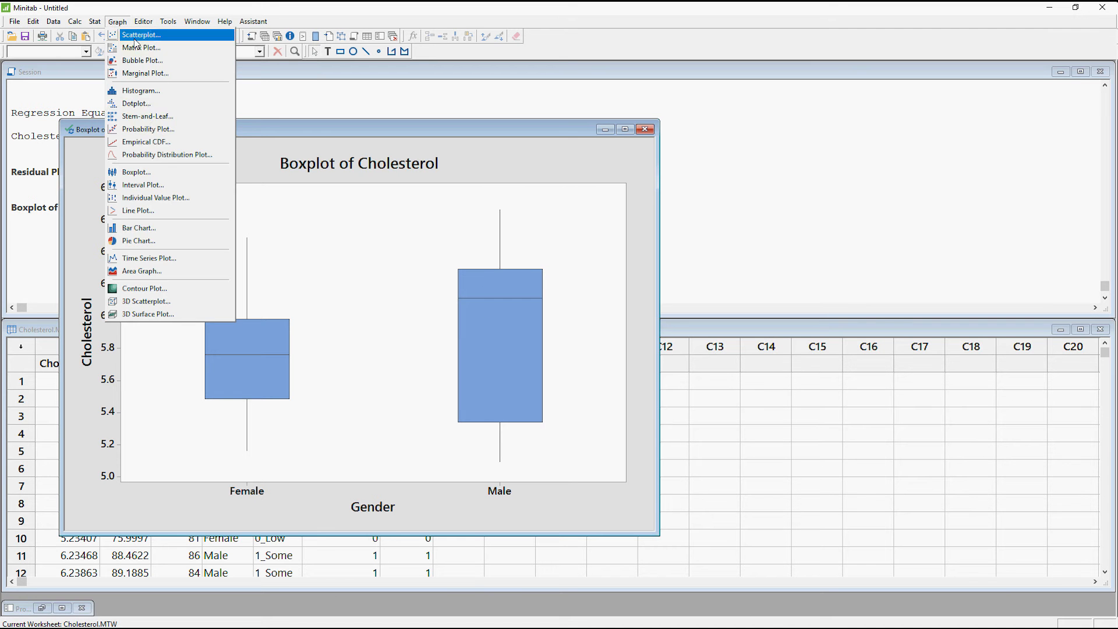
pyautogui.click(143, 173)
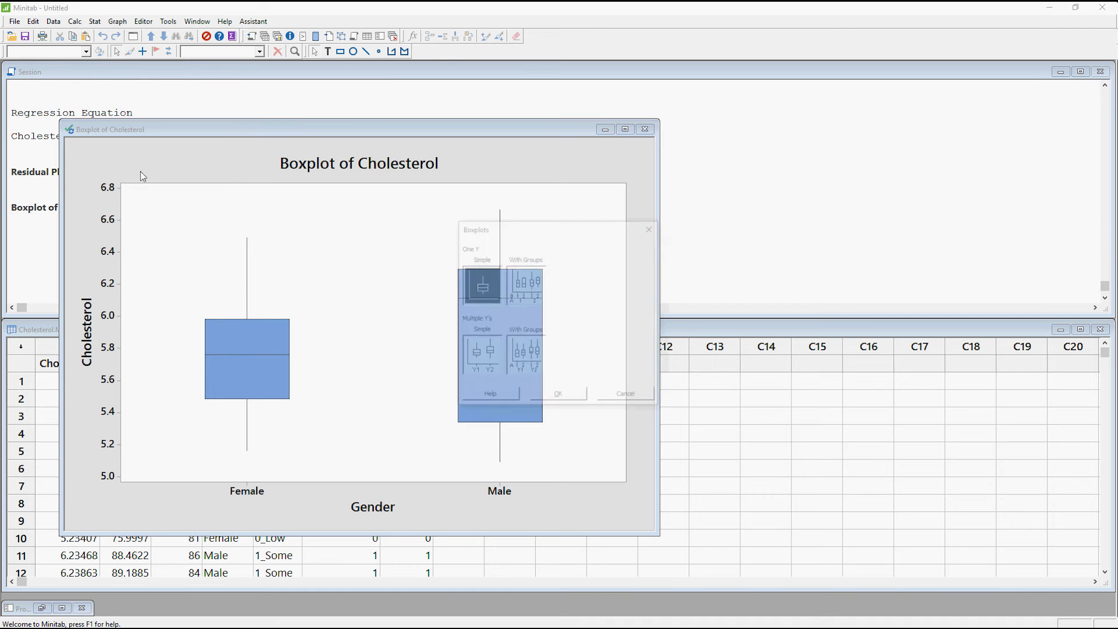
pyautogui.click(526, 300)
pyautogui.click(568, 396)
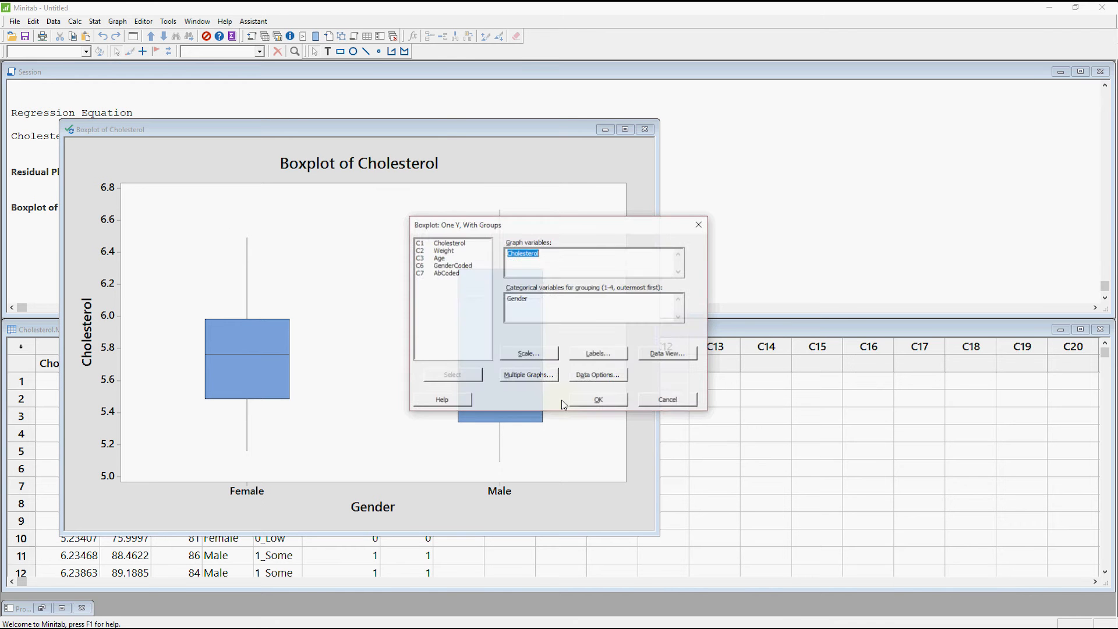
pyautogui.click(544, 296)
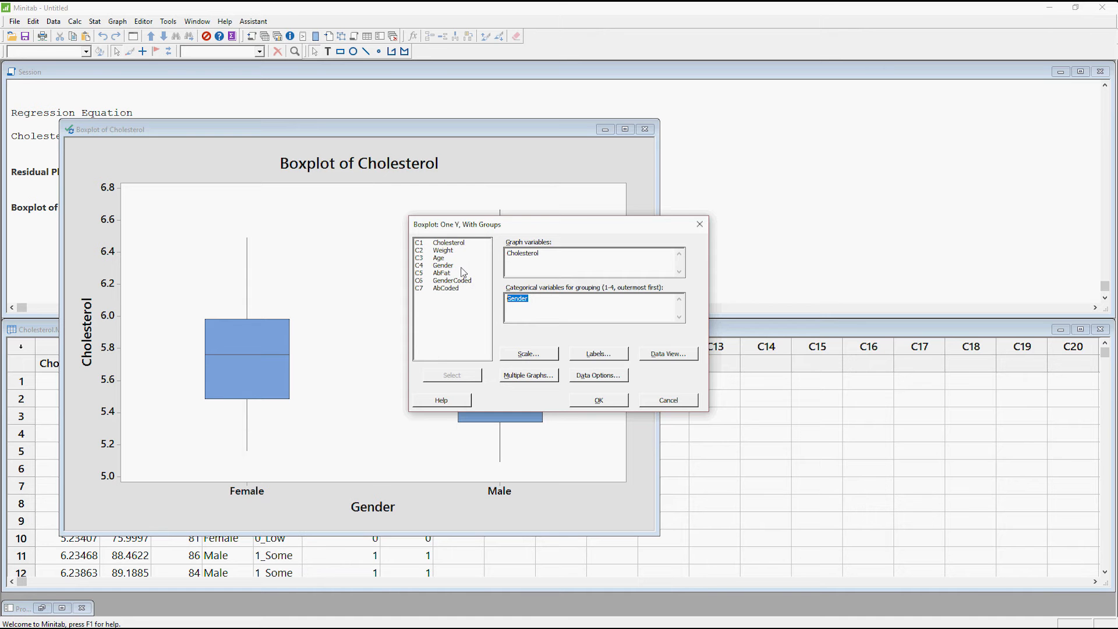
pyautogui.doubleClick(444, 272)
pyautogui.click(611, 401)
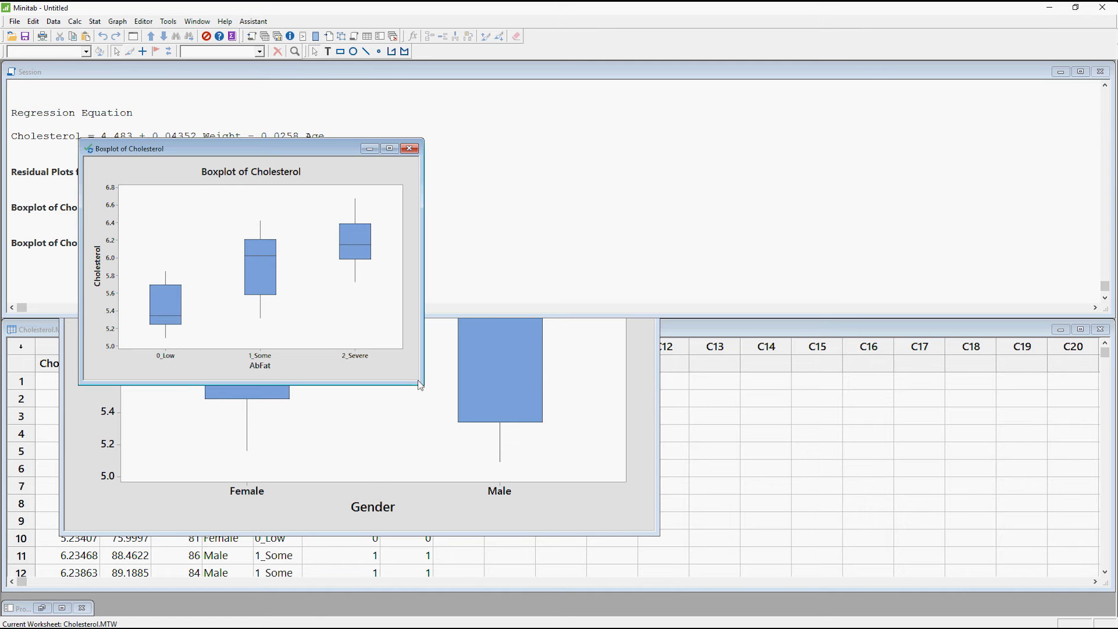
# Move the AbFat boxplot window away from the Gender boxplot and enlarge it.
pyautogui.moveTo(422, 384)
pyautogui.mouseDown()
pyautogui.moveTo(464, 416)
pyautogui.moveTo(408, 376)
pyautogui.mouseUp()
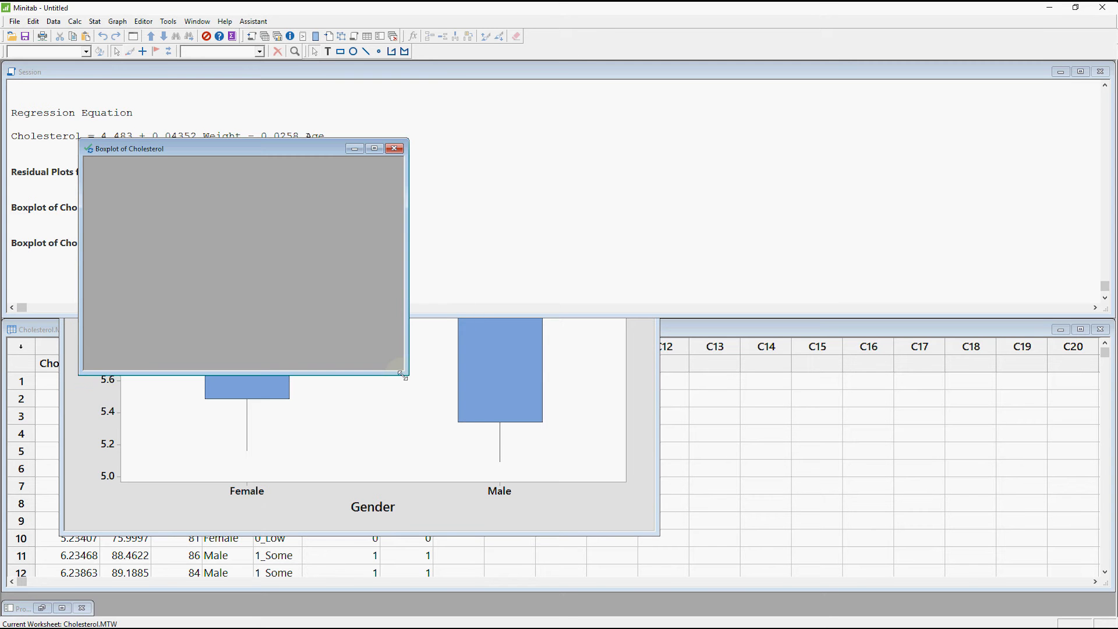
pyautogui.moveTo(259, 153); pyautogui.dragTo(680, 92)
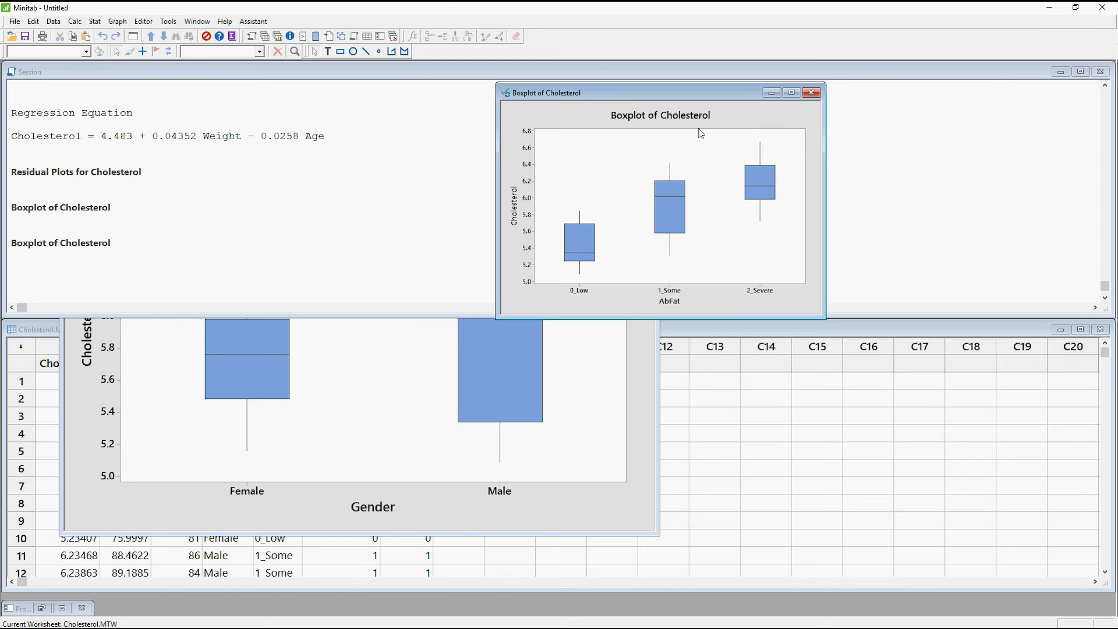
pyautogui.moveTo(822, 301); pyautogui.dragTo(1007, 441)
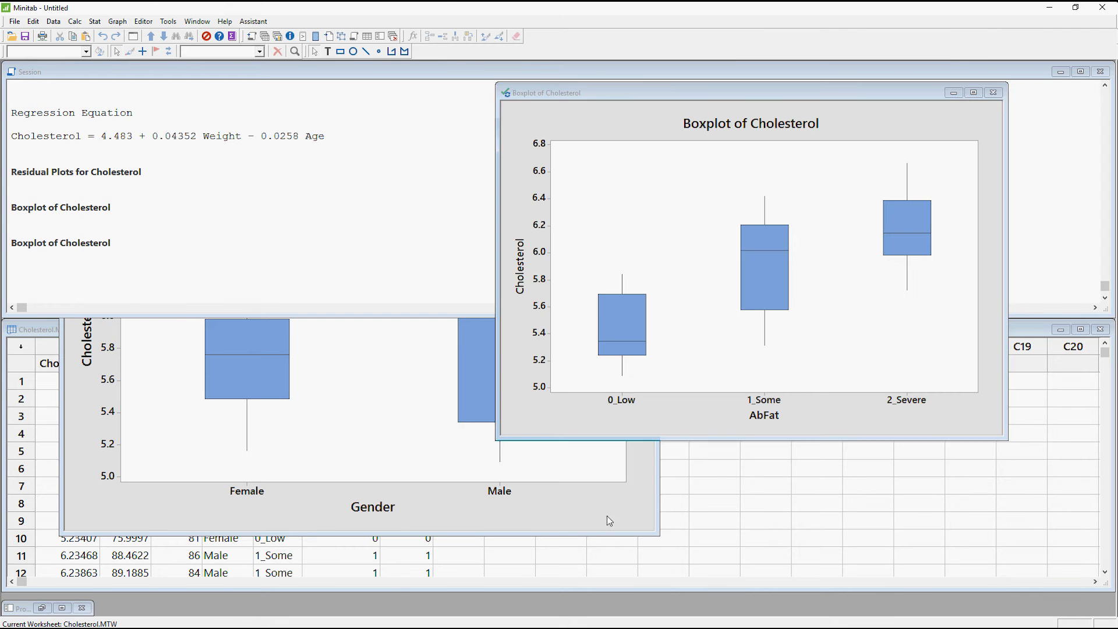
# Shrink the Gender boxplot window and place it beside the AbFat boxplot, leaving the AbFat boxplot in front.
pyautogui.click(472, 324)
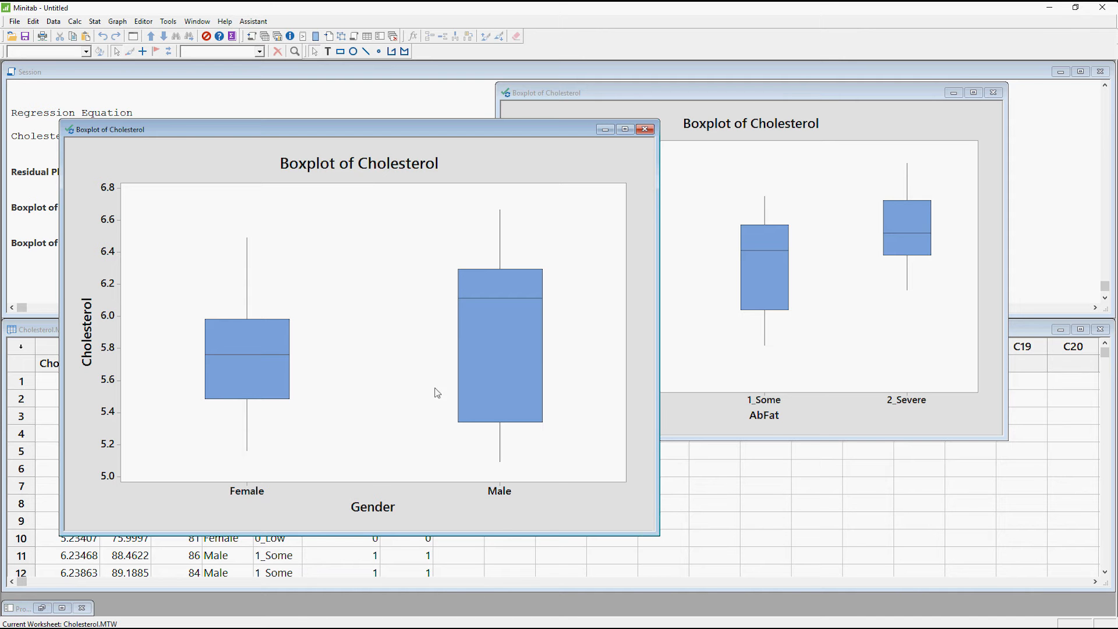
pyautogui.click(516, 410)
pyautogui.moveTo(480, 380)
pyautogui.moveTo(659, 491); pyautogui.dragTo(584, 469)
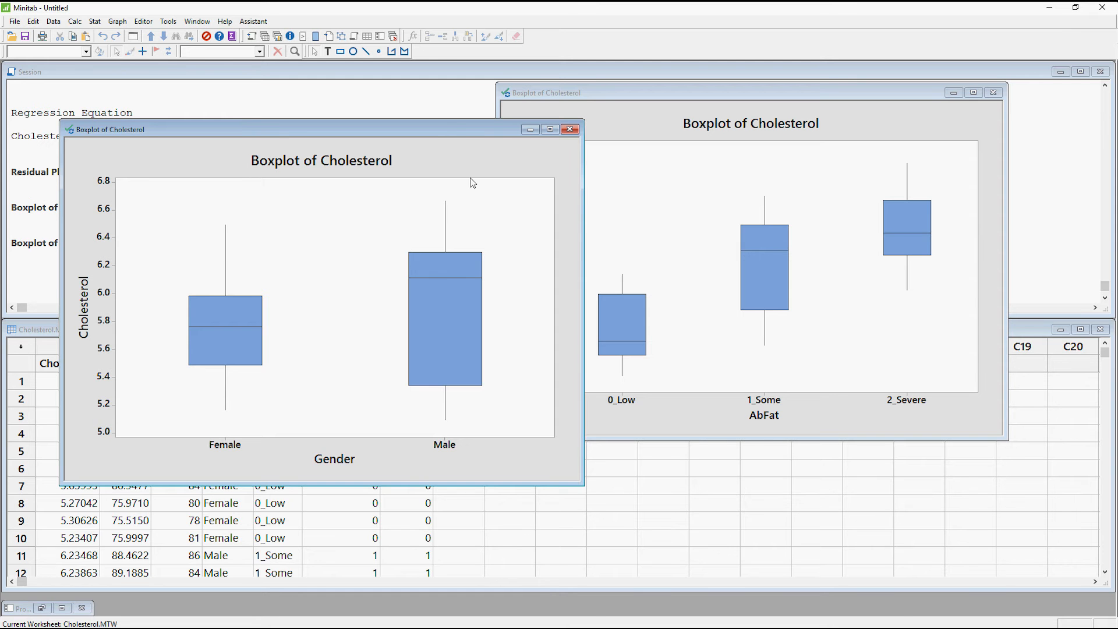
pyautogui.moveTo(475, 122); pyautogui.dragTo(438, 87)
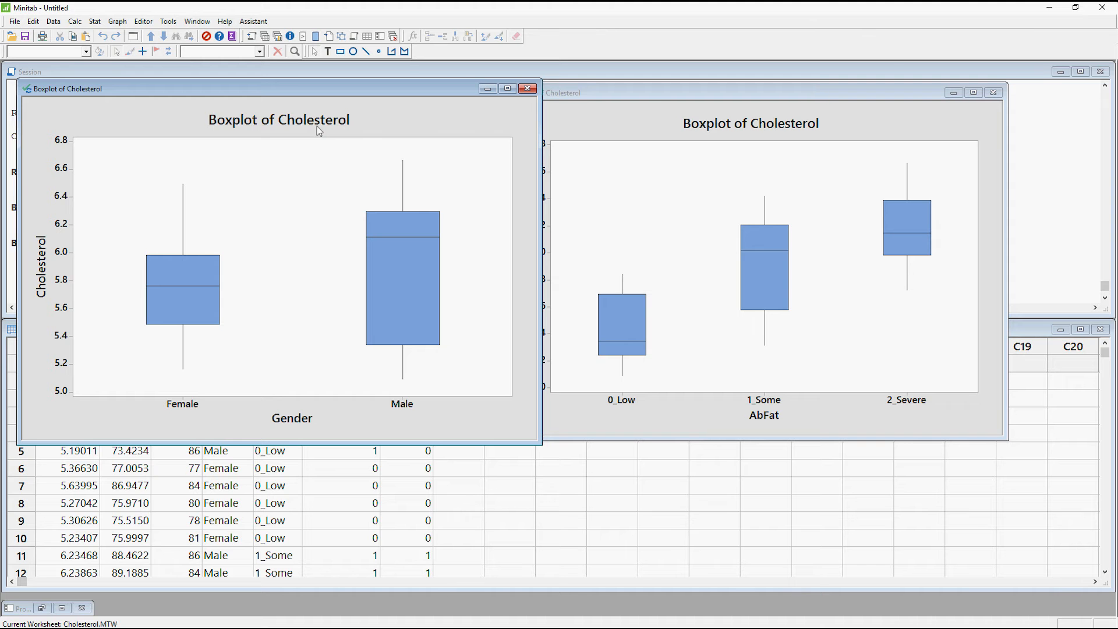
pyautogui.click(662, 91)
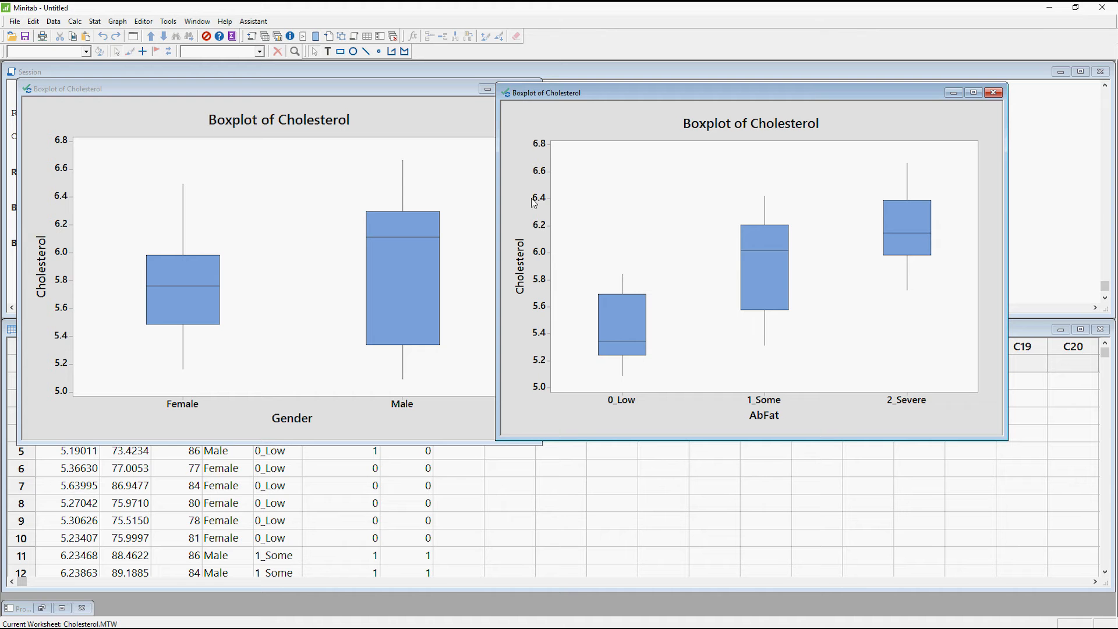
# Set up a general linear model for Cholesterol with Gender and AbFat as factors, keeping Weight and Age as covariates.
pyautogui.click(94, 21)
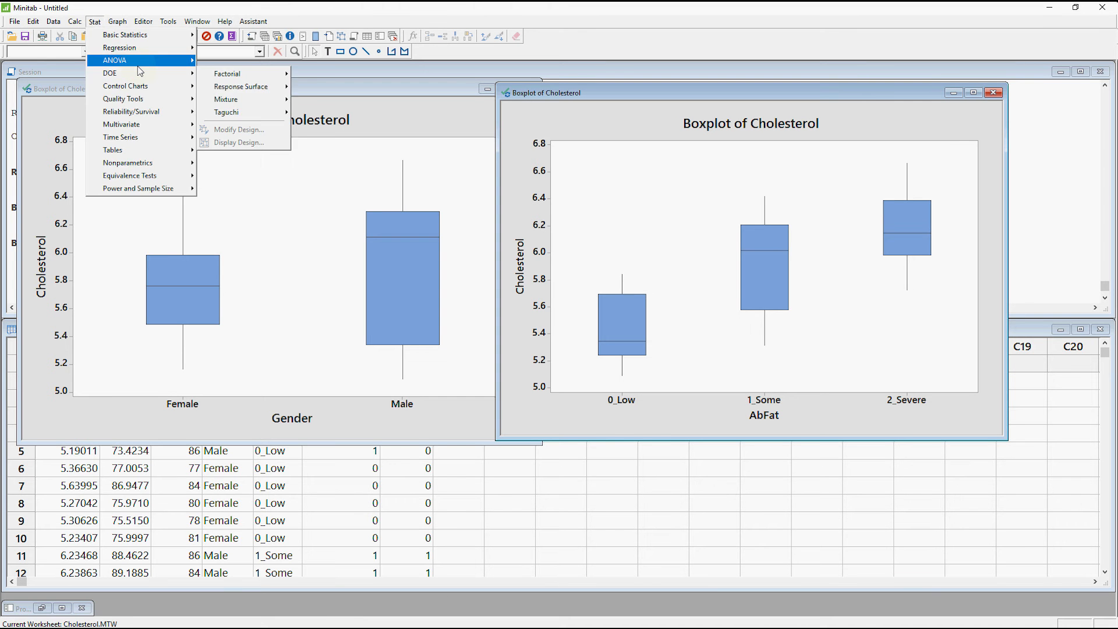
pyautogui.moveTo(141, 67)
pyautogui.moveTo(281, 100)
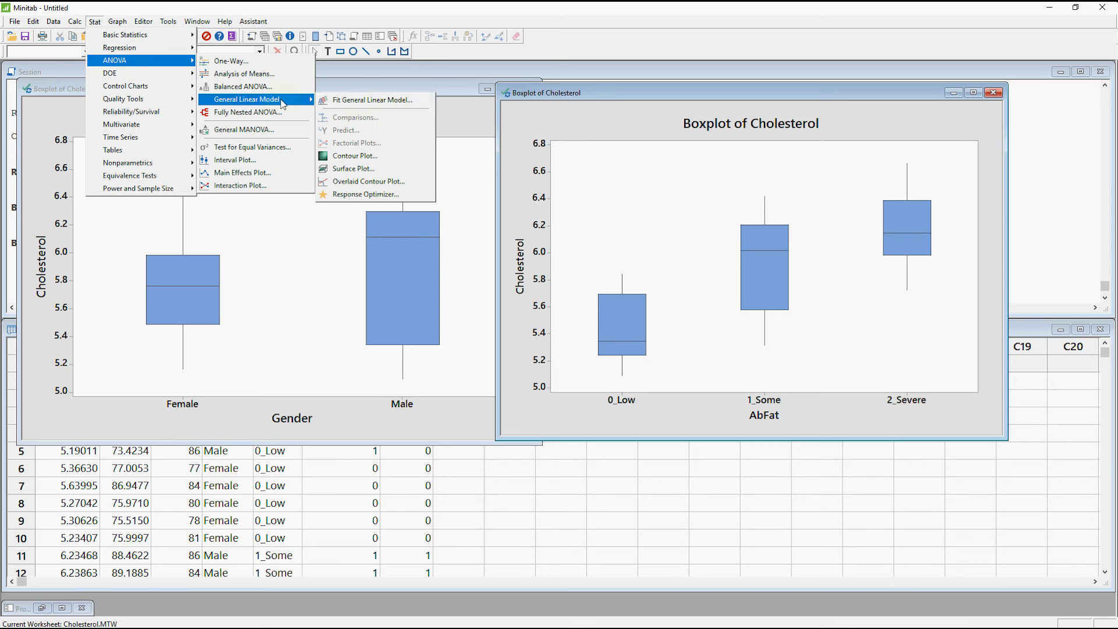
pyautogui.click(360, 104)
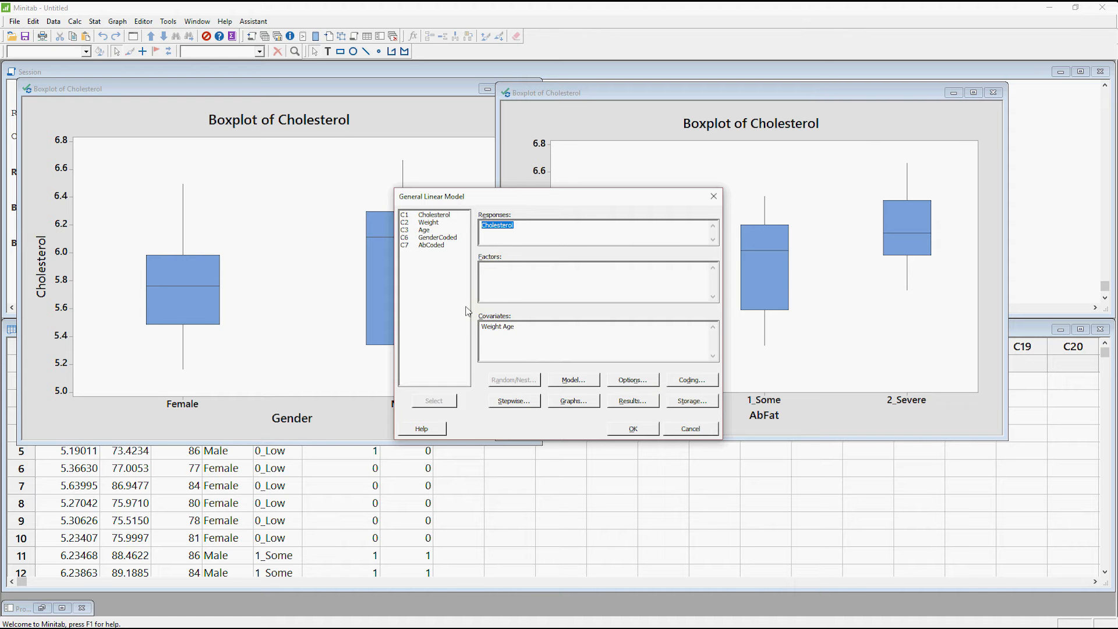
pyautogui.click(523, 271)
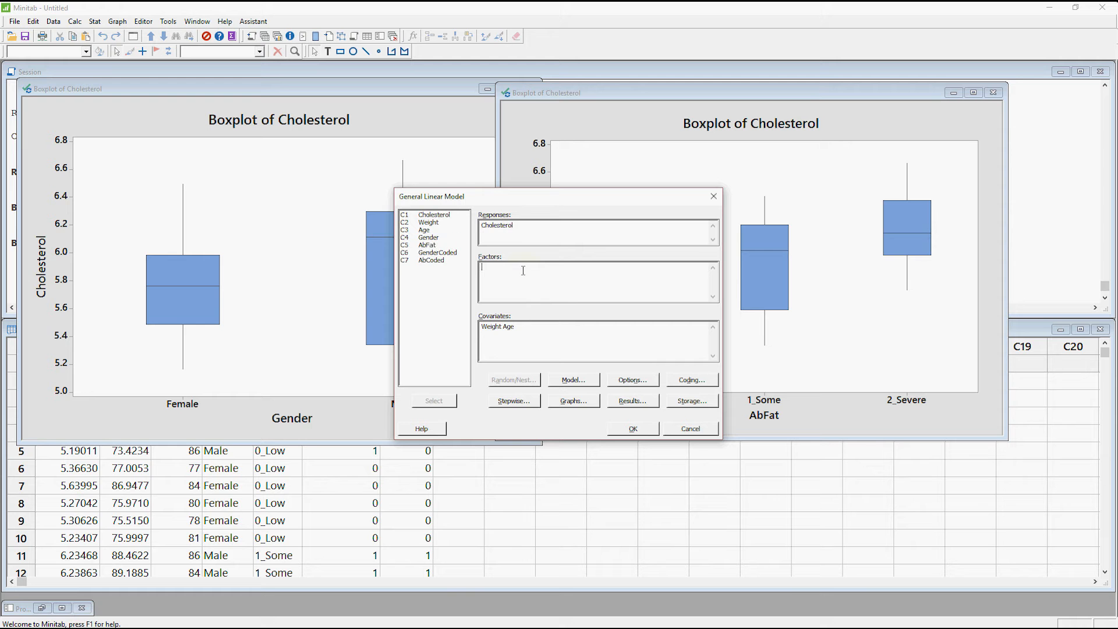
pyautogui.doubleClick(428, 238)
pyautogui.doubleClick(432, 249)
# Keep standardized residuals with four-in-one residual plots and fit the general linear model.
pyautogui.click(589, 402)
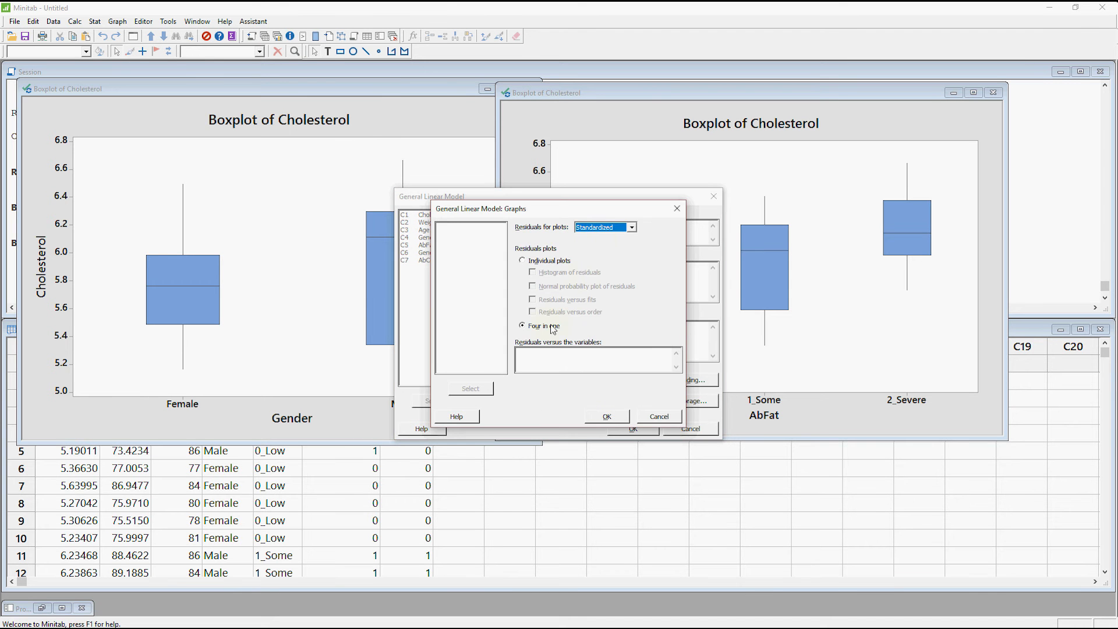
pyautogui.click(609, 415)
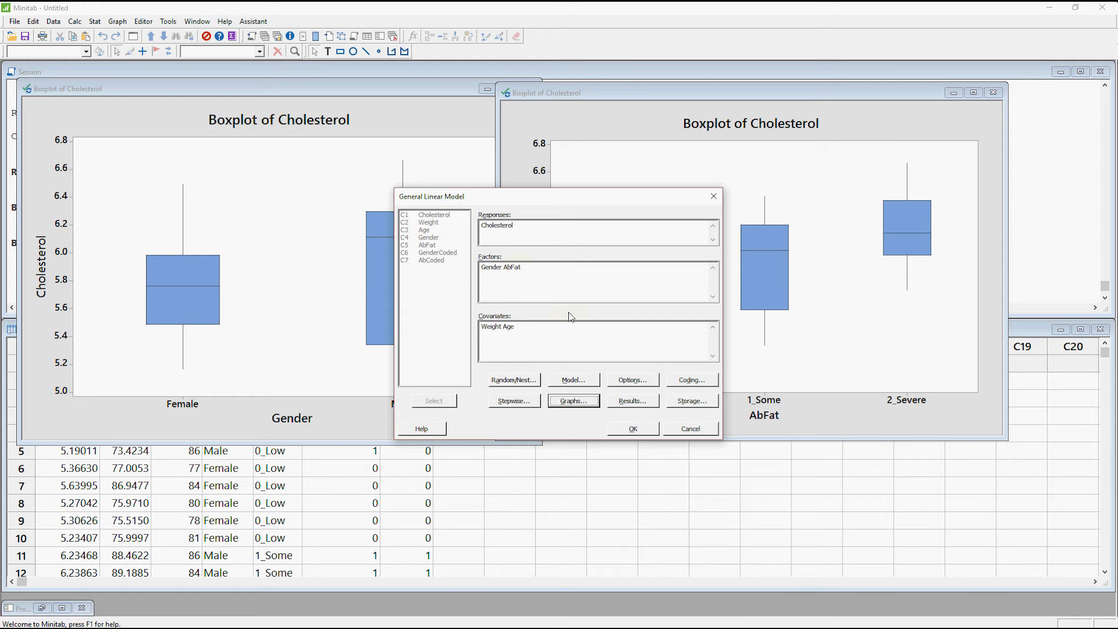
pyautogui.click(639, 429)
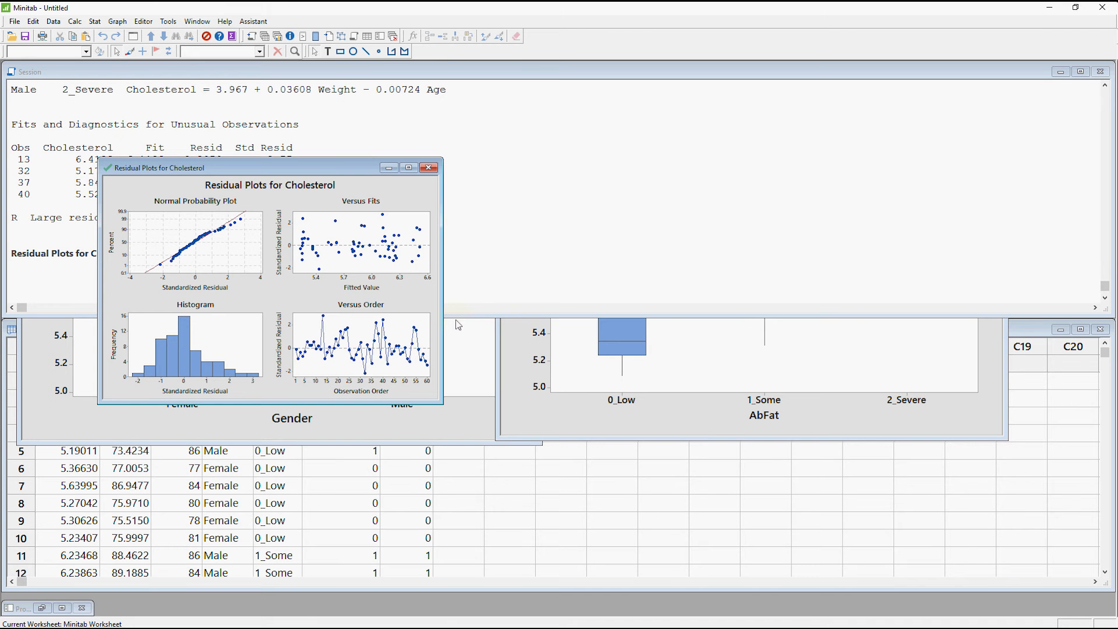
# Enlarge the Cholesterol residual plots window and move it clear of the session output.
pyautogui.moveTo(442, 403); pyautogui.dragTo(754, 615)
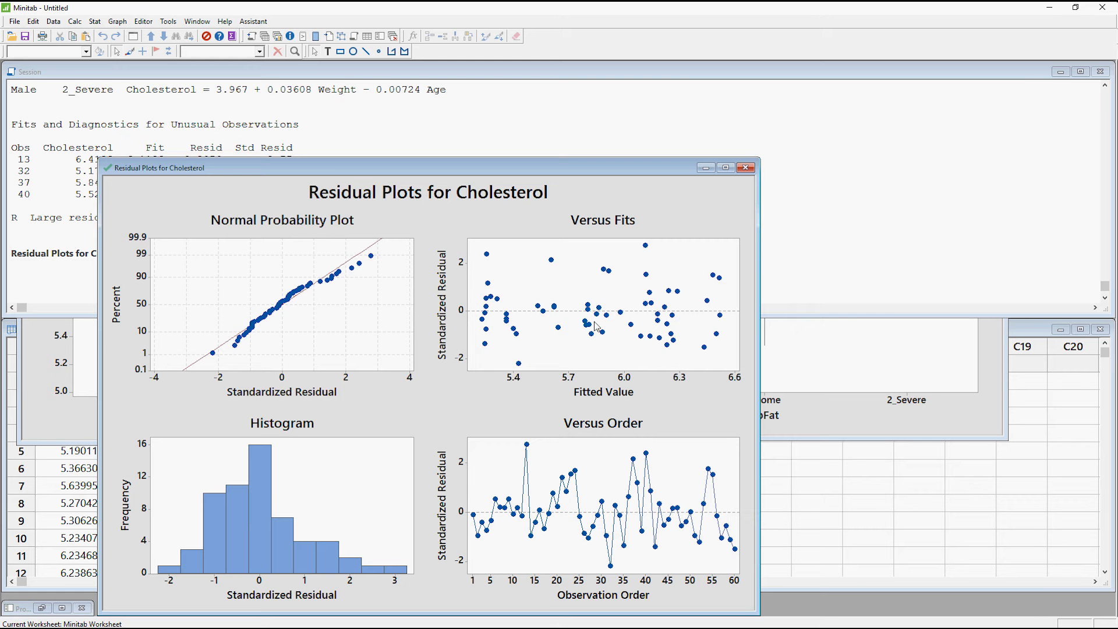
pyautogui.moveTo(518, 167); pyautogui.dragTo(634, 82)
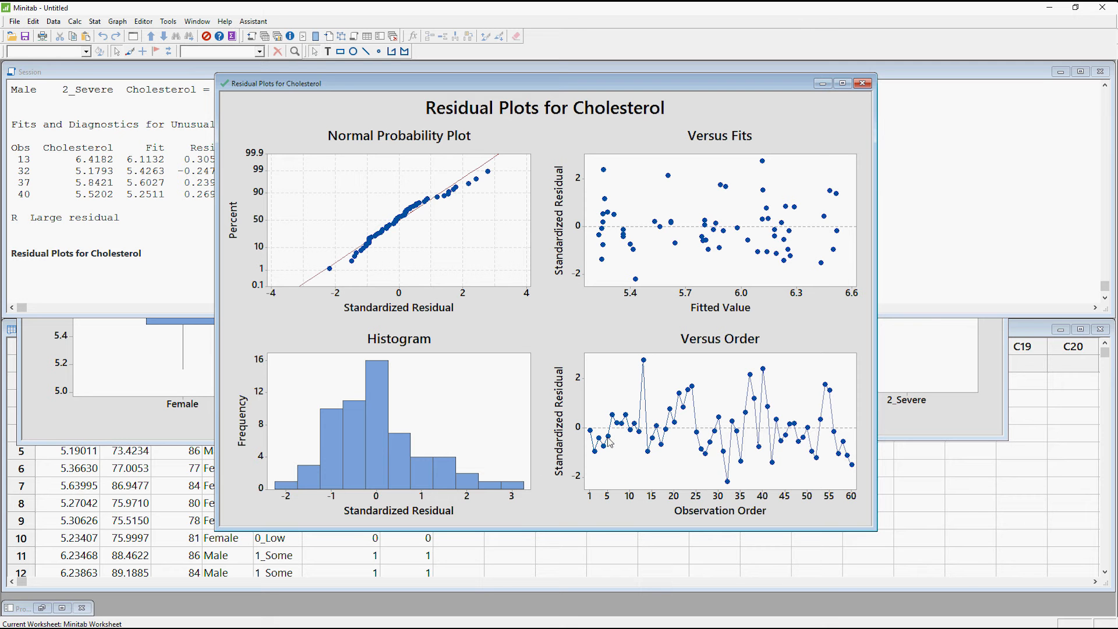
pyautogui.moveTo(630, 432)
pyautogui.moveTo(349, 84); pyautogui.dragTo(563, 111)
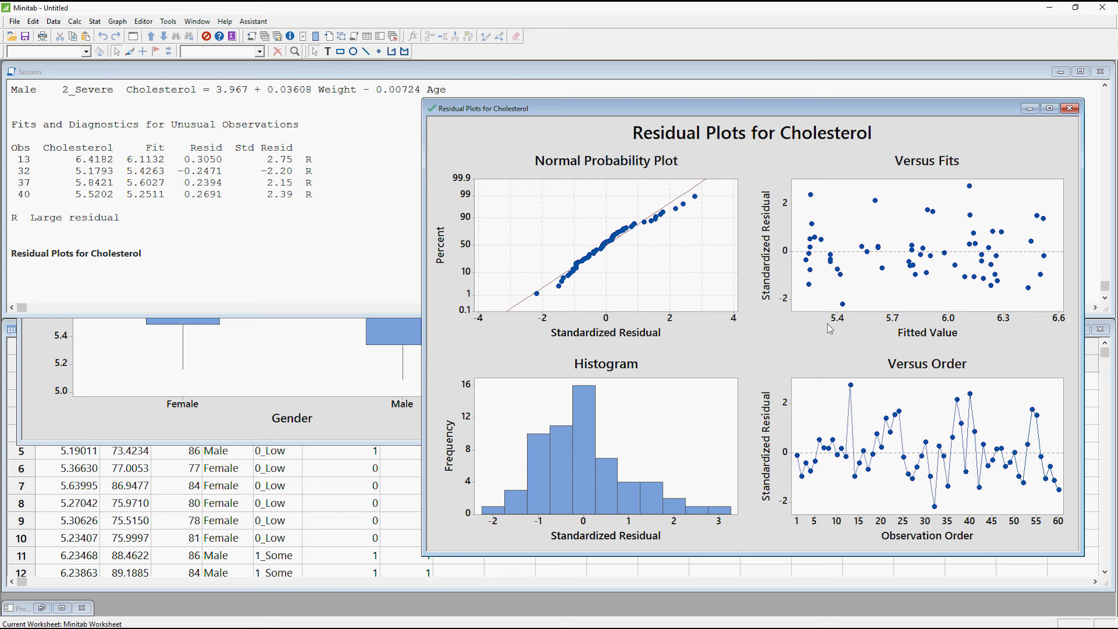
# Bring the session output forward at the start of the general linear model report and extend its window down through the Model Summary.
pyautogui.click(364, 197)
pyautogui.scroll(3, 363, 198)
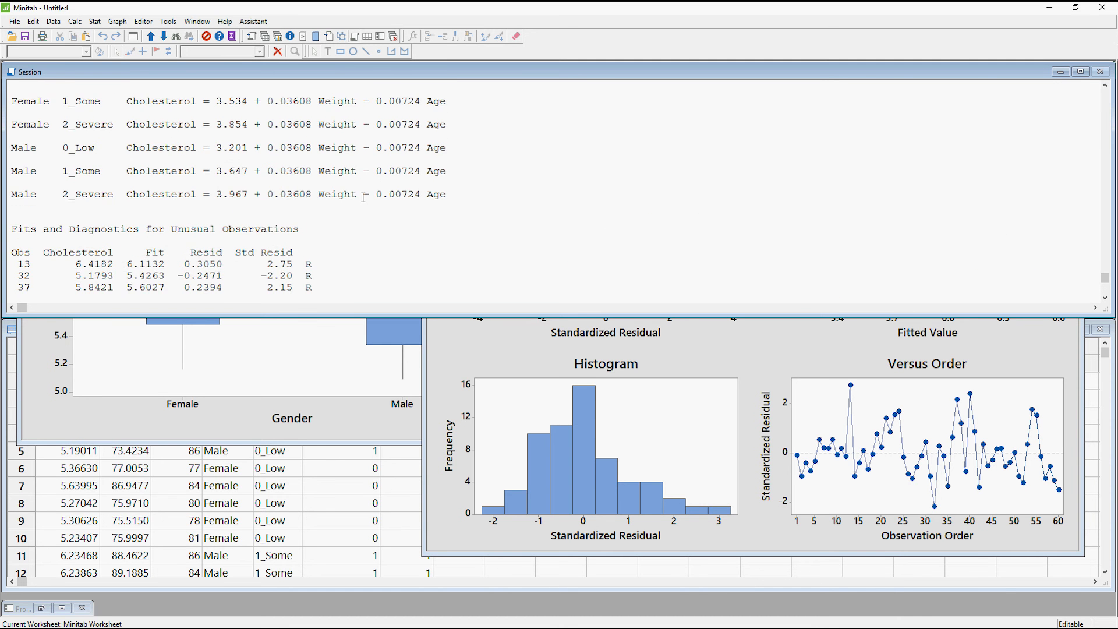
pyautogui.scroll(7, 364, 197)
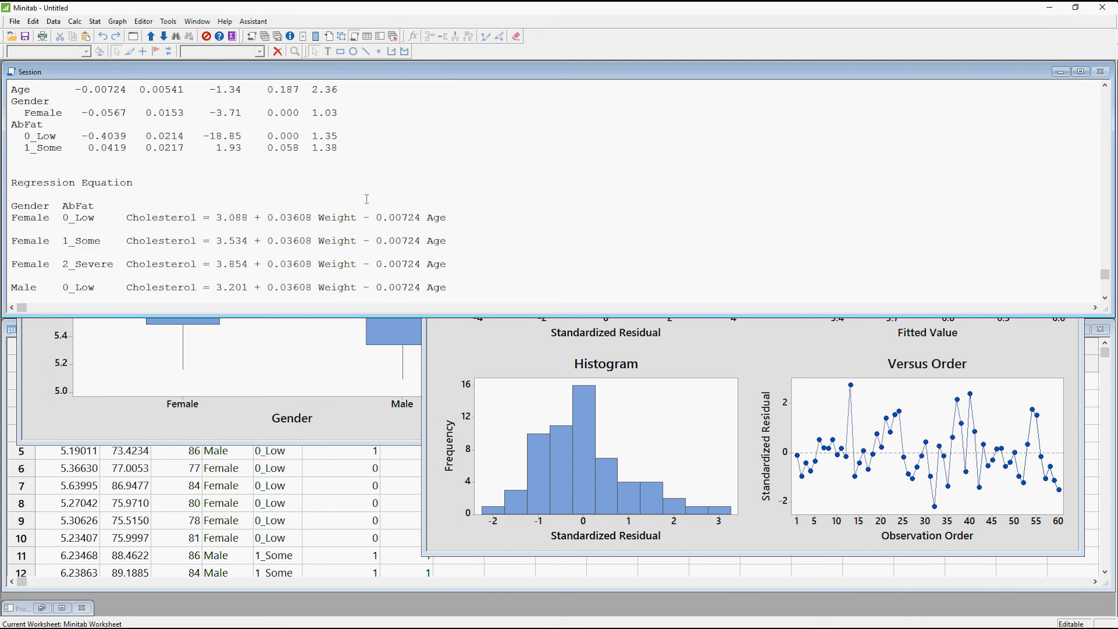
pyautogui.scroll(6, 367, 200)
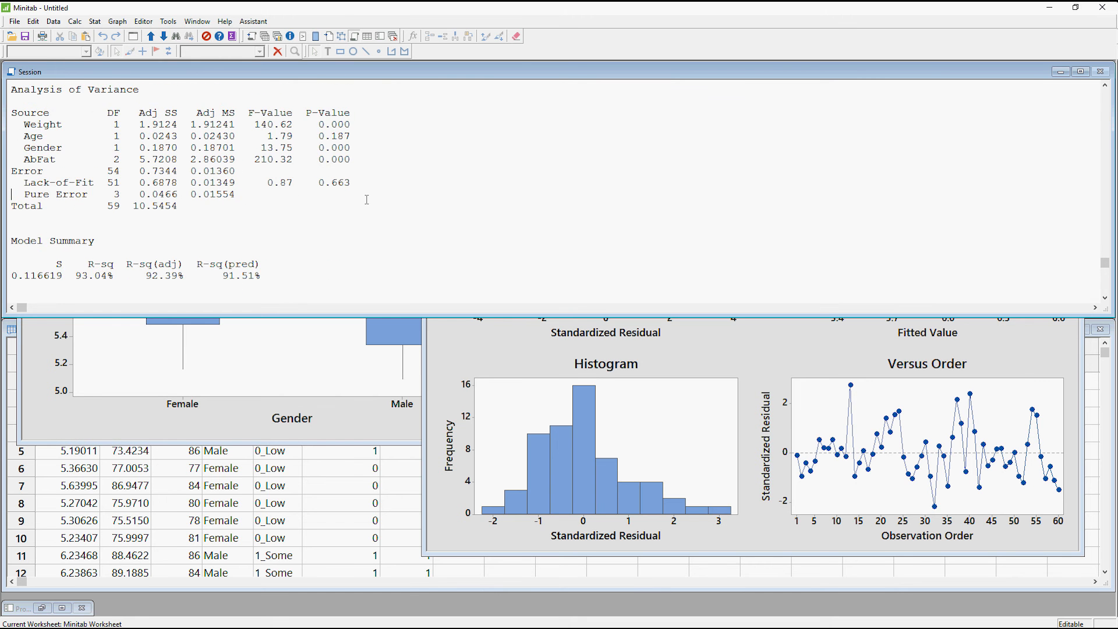
pyautogui.scroll(3, 367, 199)
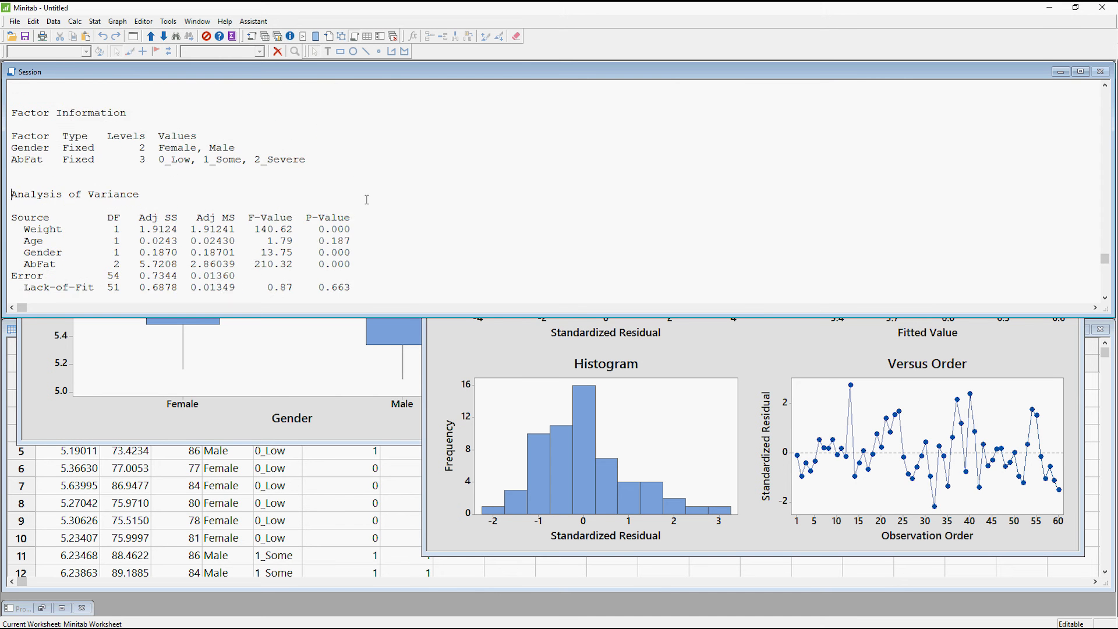
pyautogui.scroll(1, 367, 199)
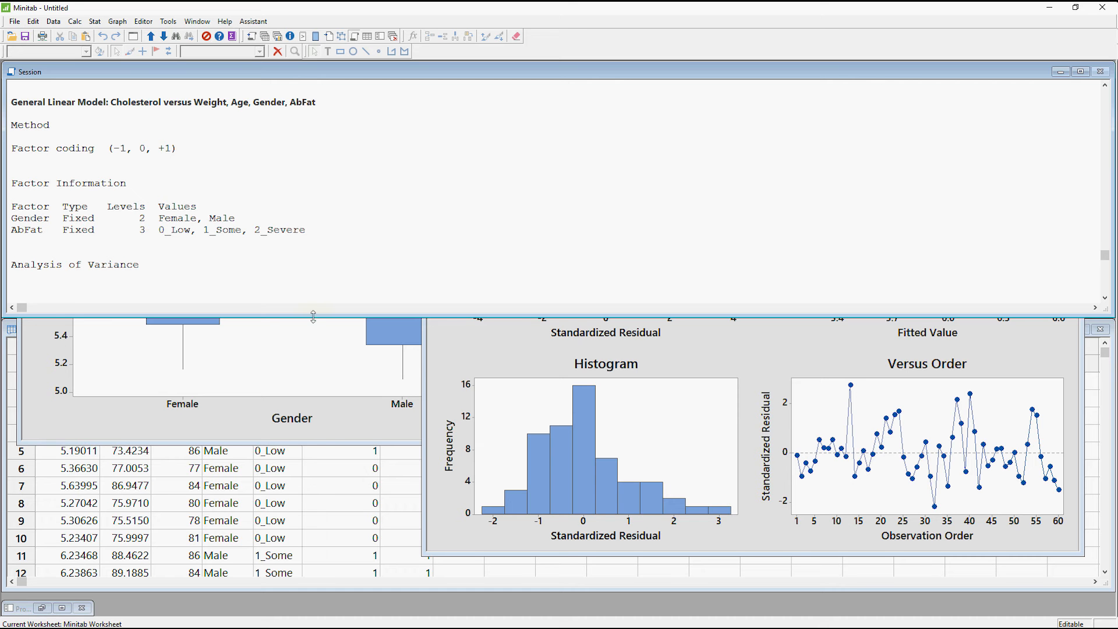
pyautogui.moveTo(313, 318); pyautogui.dragTo(320, 491)
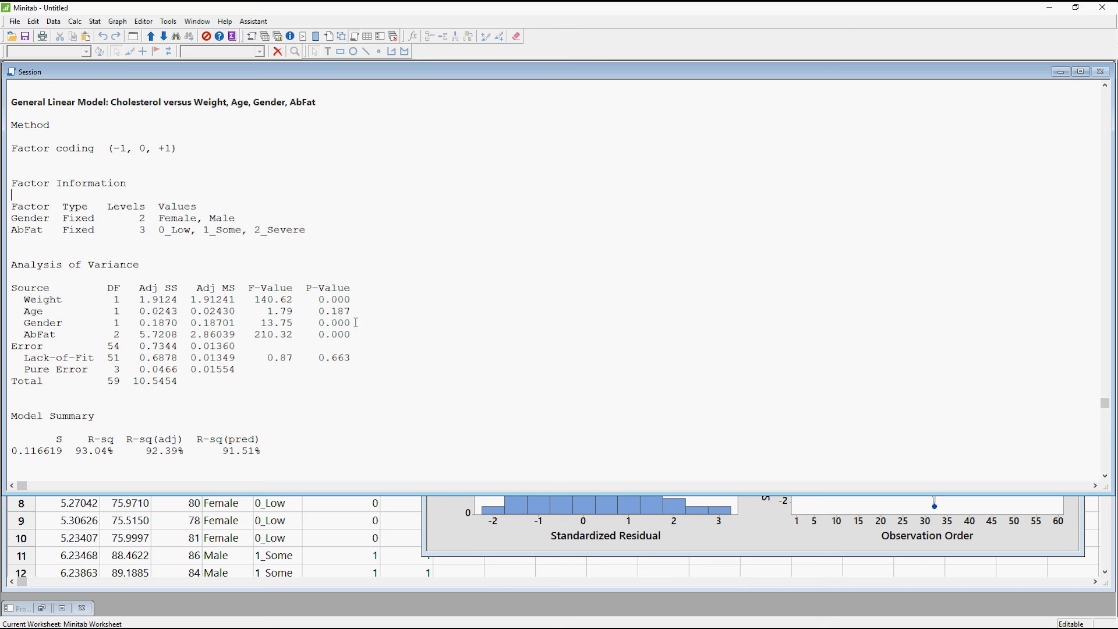
# Examine the R-sq and R-sq(adj) values in the Model Summary, highlighting each one.
pyautogui.moveTo(114, 451); pyautogui.dragTo(79, 452)
pyautogui.click(125, 453)
pyautogui.moveTo(189, 454); pyautogui.dragTo(144, 452)
pyautogui.click(187, 451)
# Review the coefficients table and the regression equations for each Gender and AbFat combination.
pyautogui.scroll(-1, 358, 423)
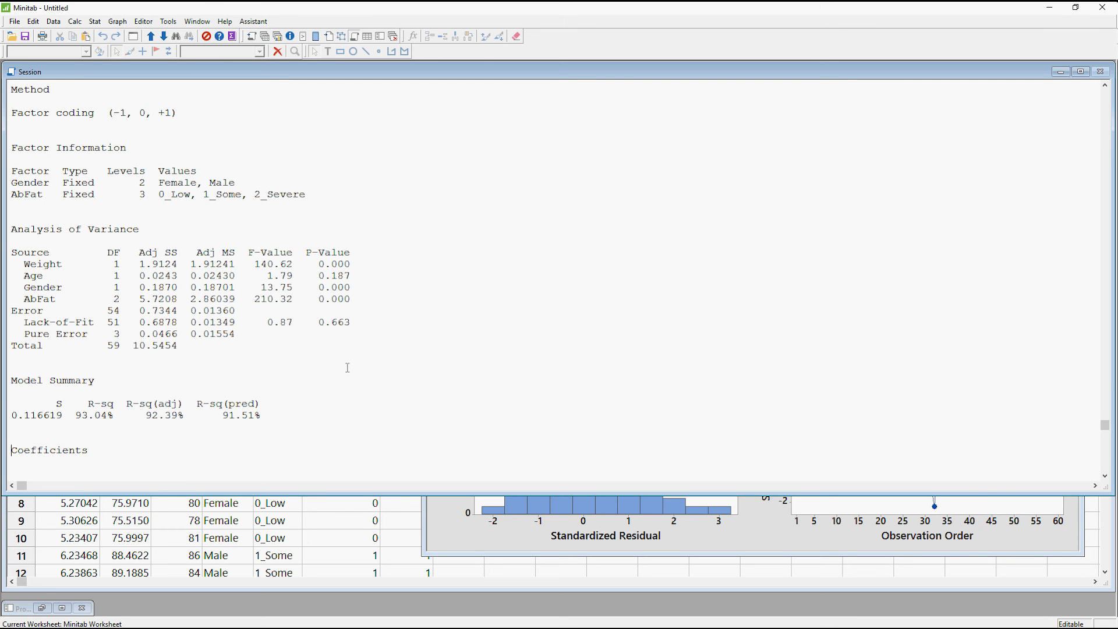
pyautogui.scroll(-4, 348, 367)
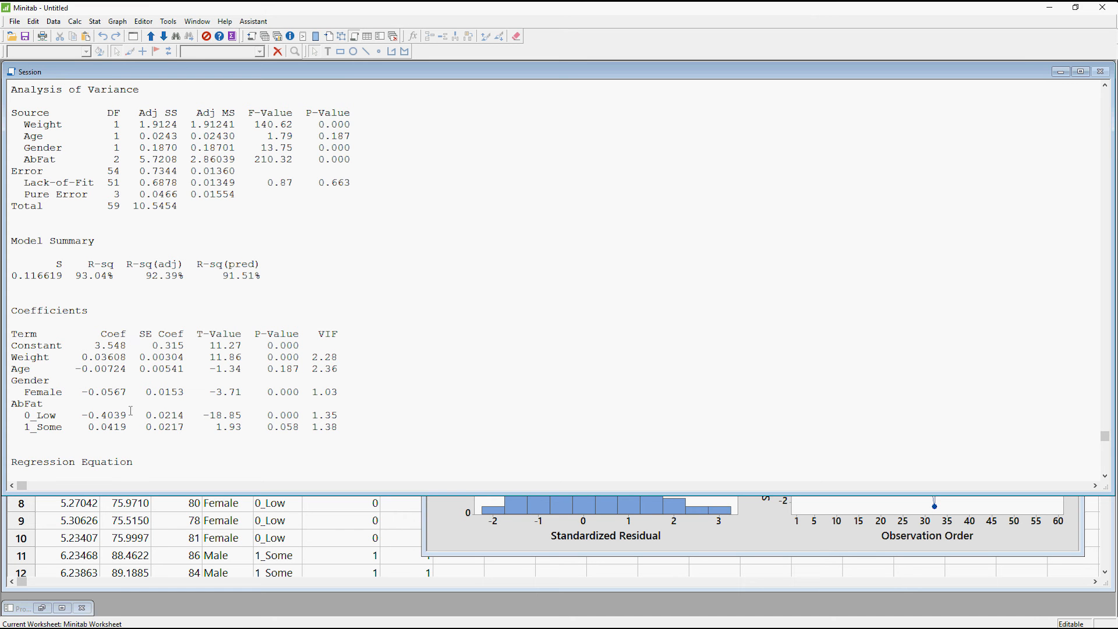
pyautogui.scroll(-4, 131, 410)
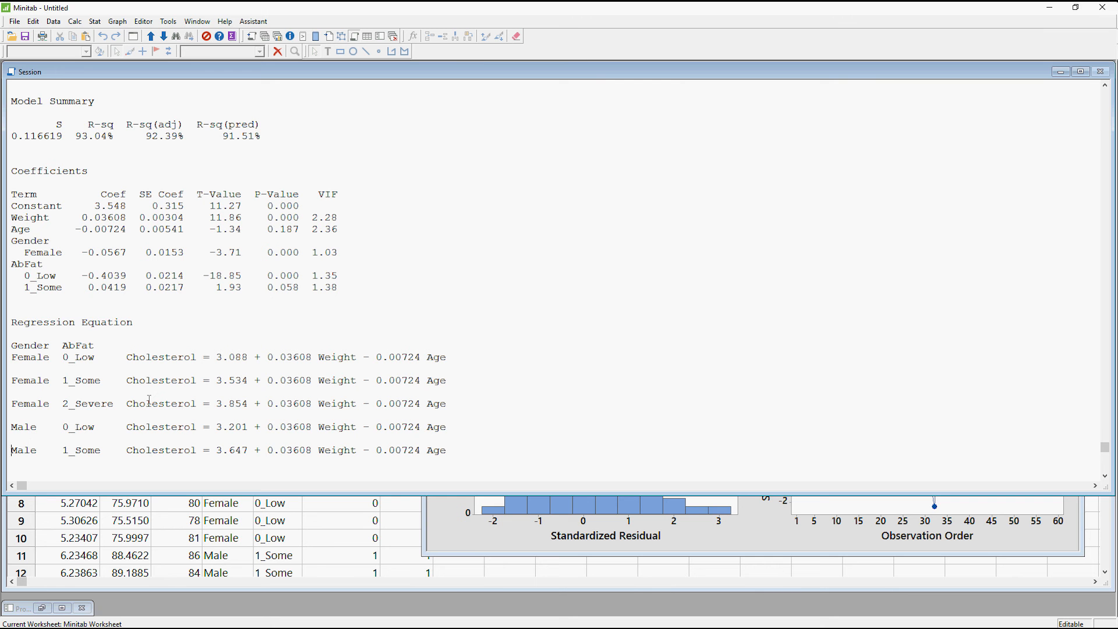
pyautogui.scroll(-1, 149, 399)
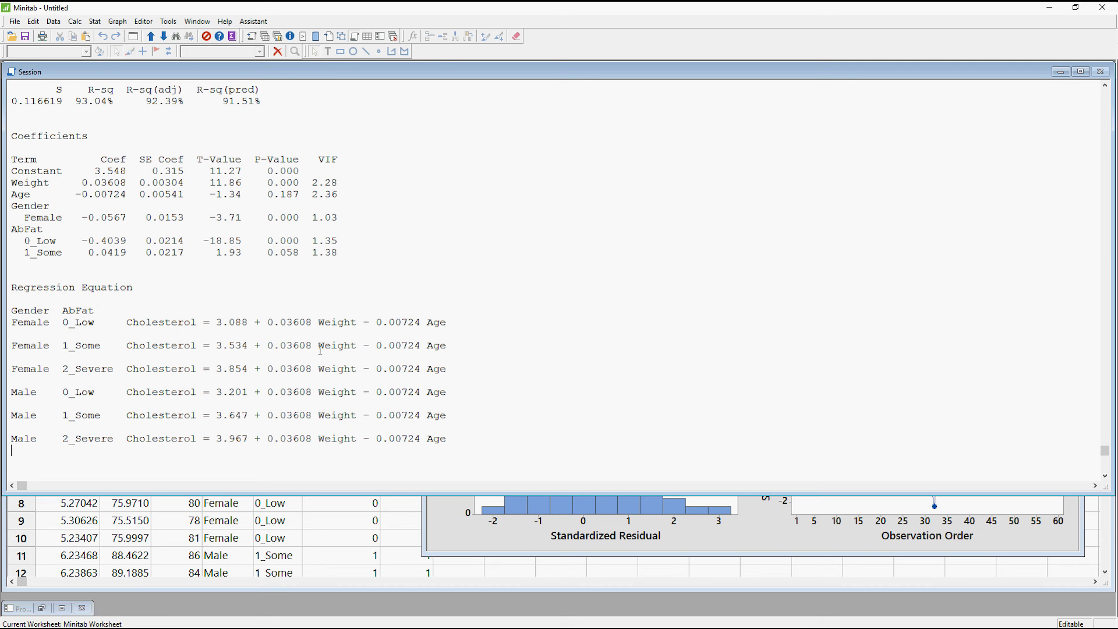
pyautogui.scroll(-1, 191, 385)
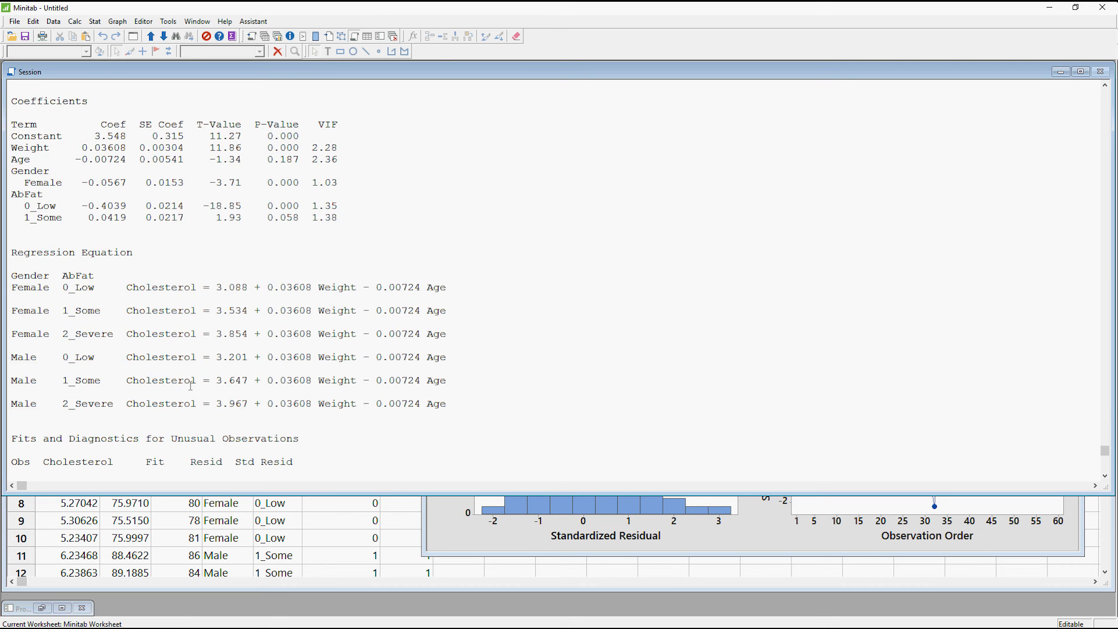
pyautogui.scroll(-1, 190, 386)
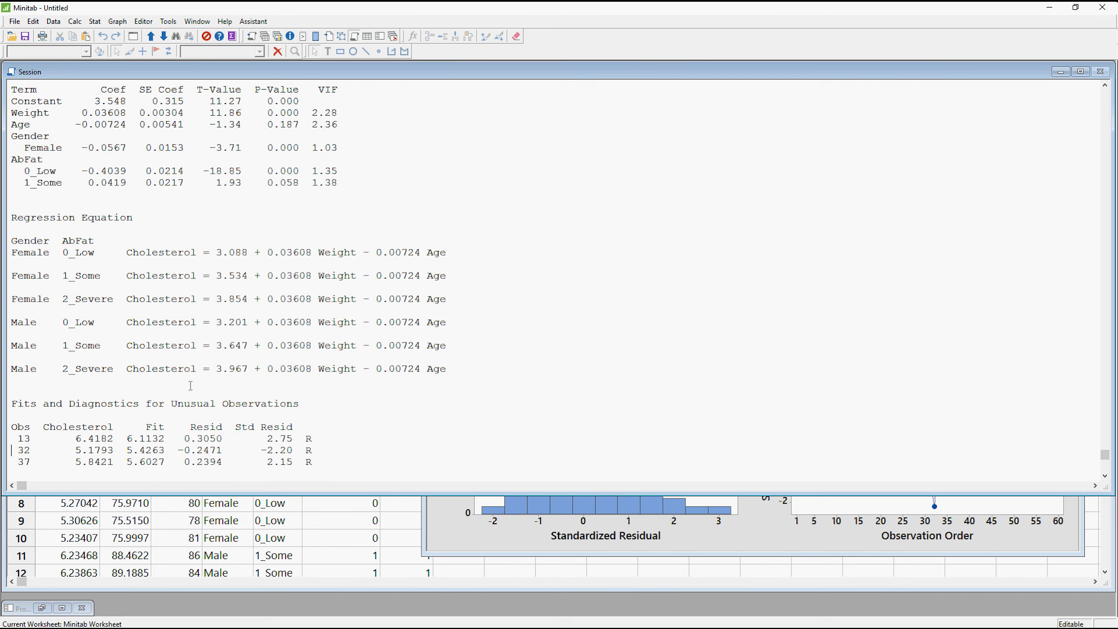
pyautogui.scroll(3, 191, 386)
pyautogui.scroll(4, 190, 386)
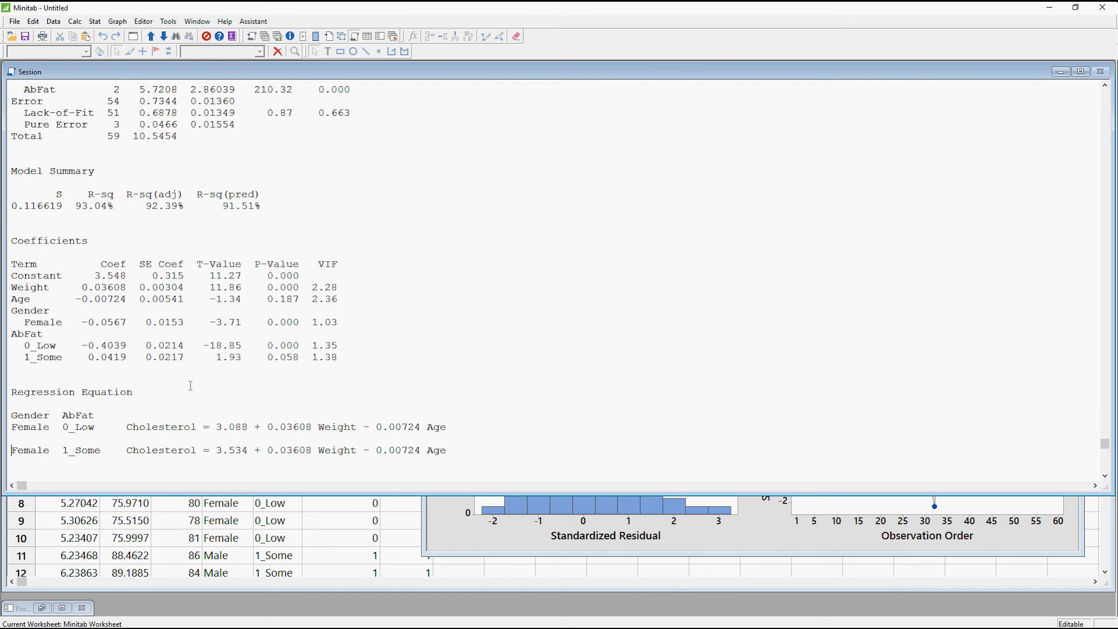
pyautogui.scroll(1, 189, 385)
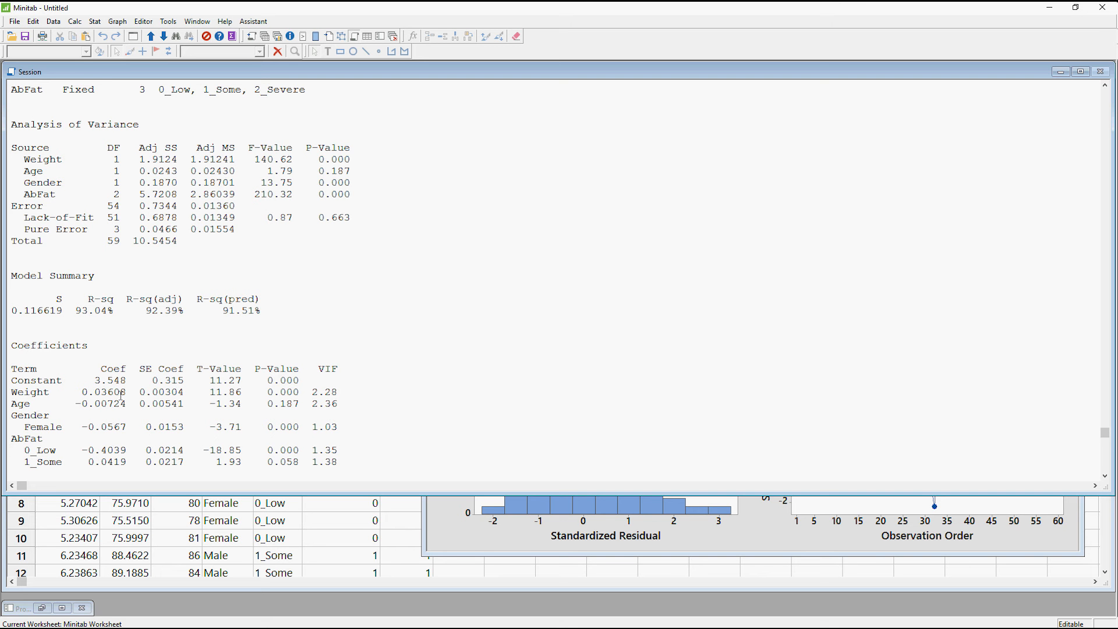
# Examine the coefficients of Age and of the AbFat levels 0_Low and 1_Some, highlighting each value.
pyautogui.moveTo(76, 402); pyautogui.dragTo(127, 403)
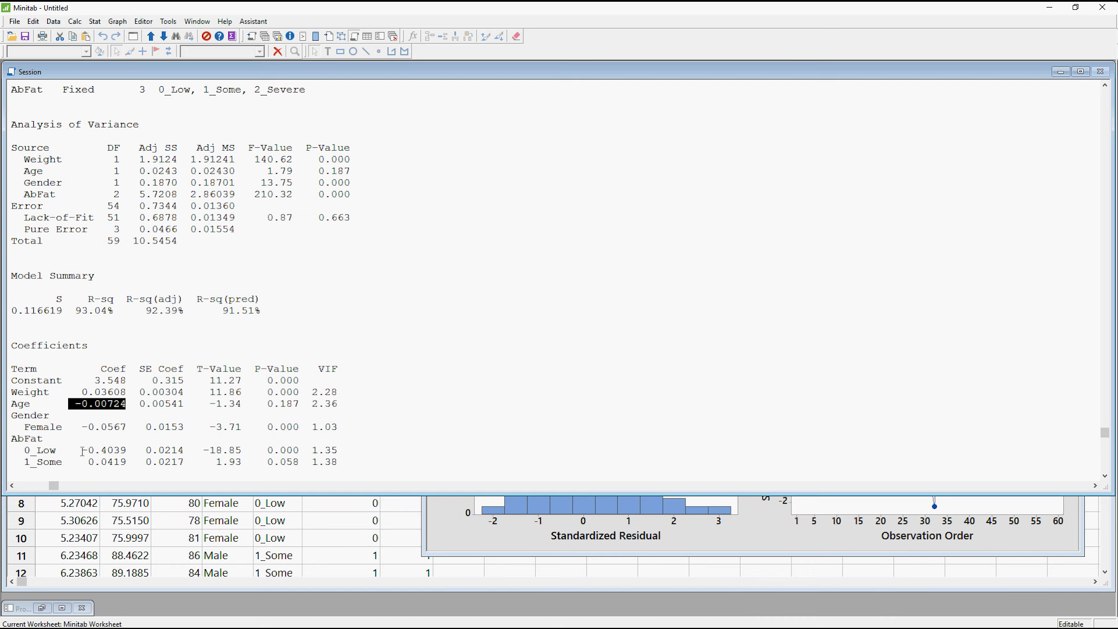
pyautogui.moveTo(74, 450); pyautogui.dragTo(127, 450)
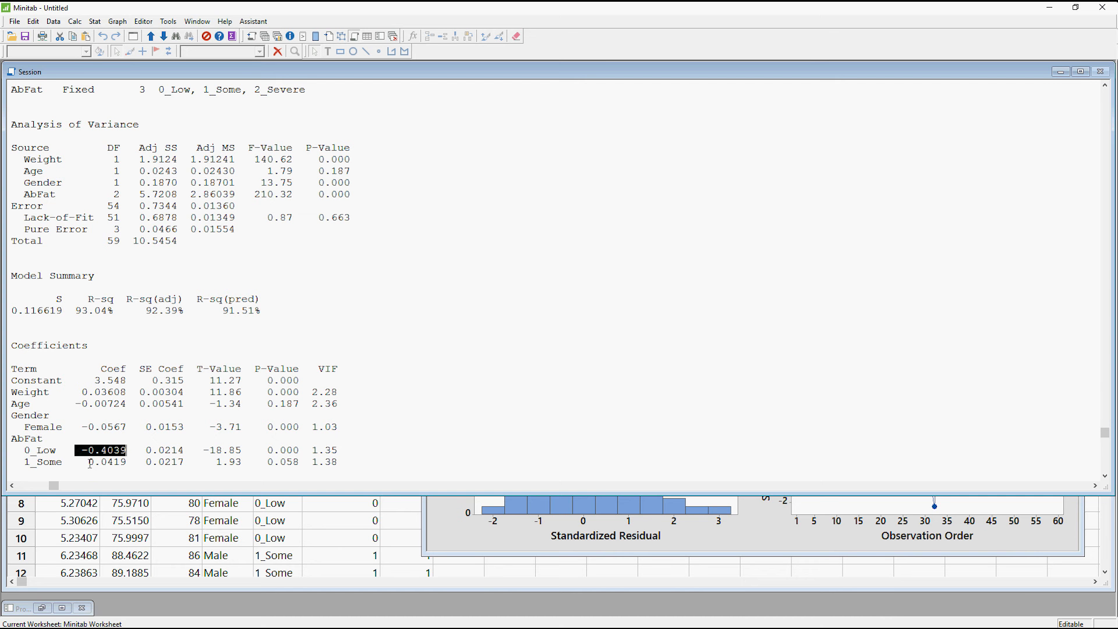
pyautogui.moveTo(120, 463); pyautogui.dragTo(88, 465)
pyautogui.scroll(2, 164, 336)
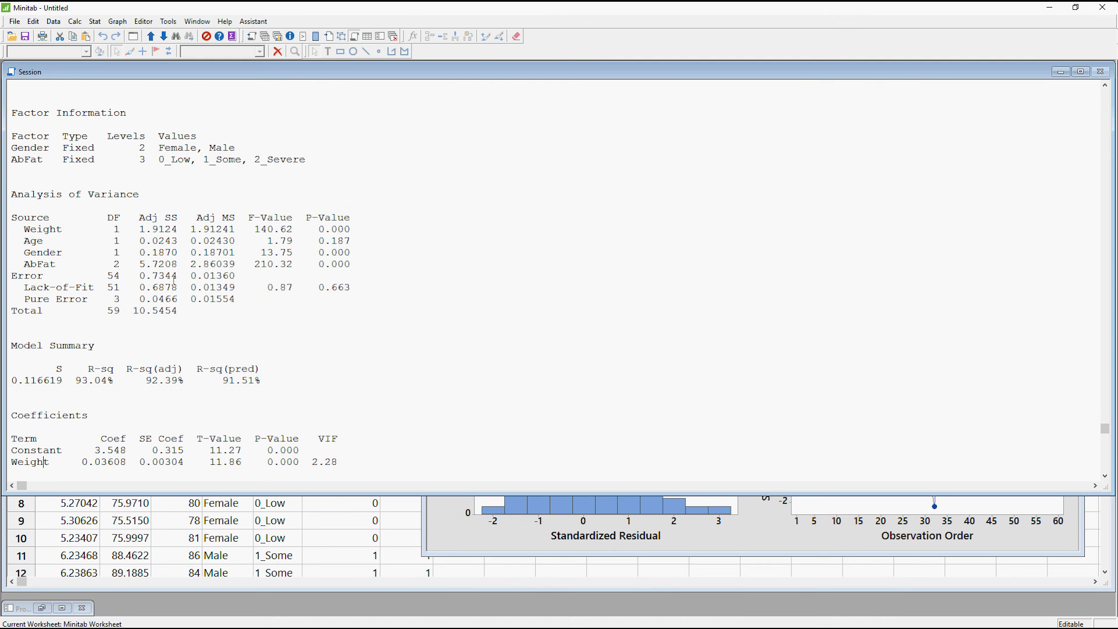
pyautogui.scroll(-5, 310, 180)
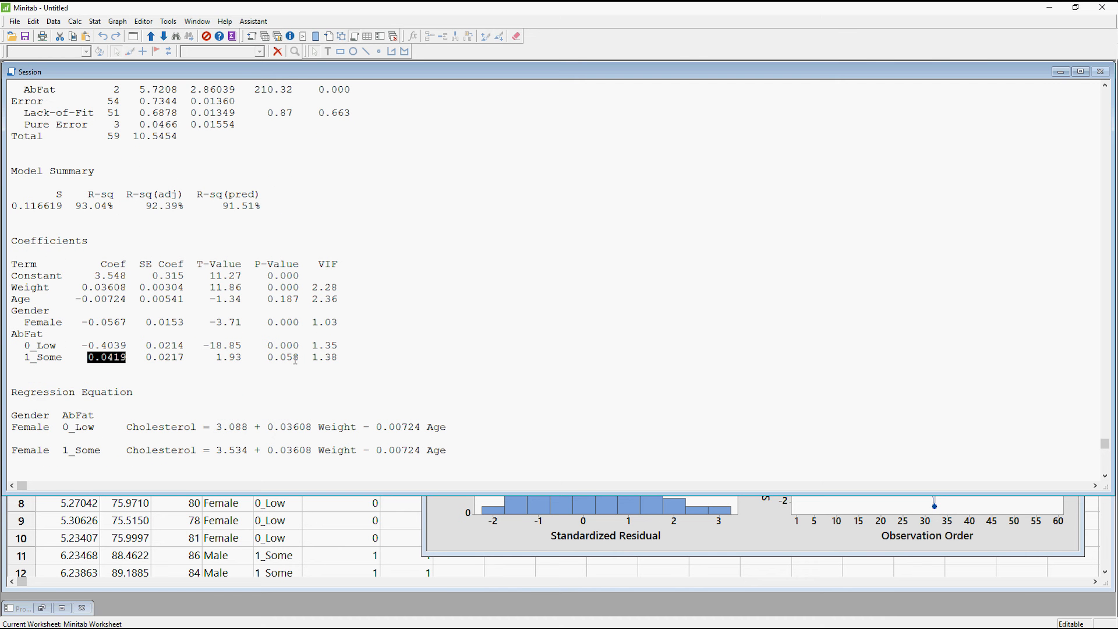
pyautogui.click(130, 358)
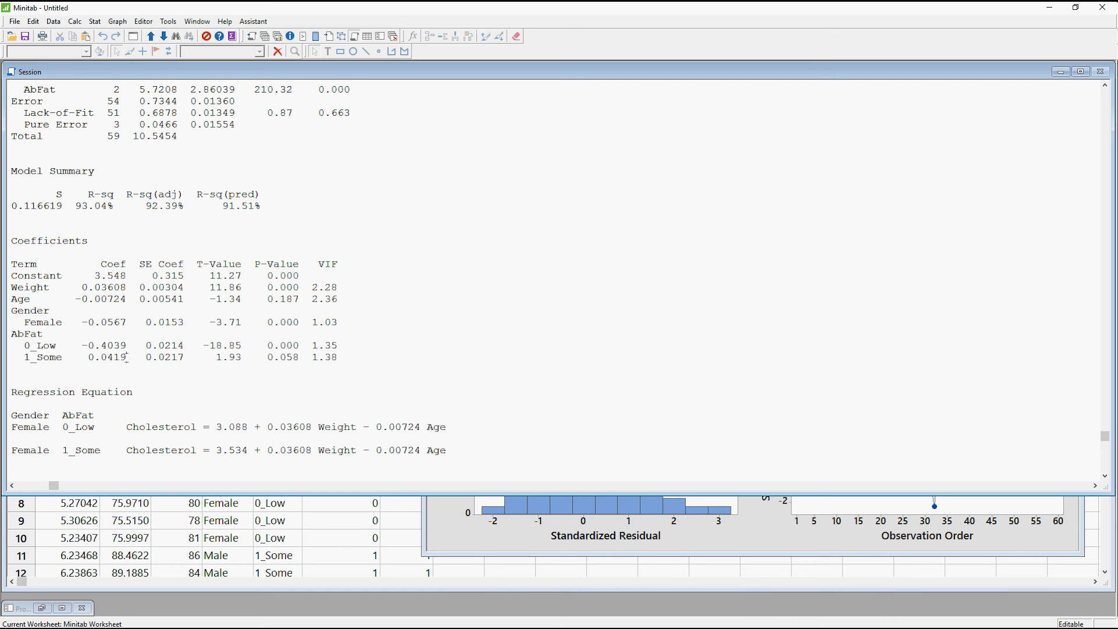
pyautogui.moveTo(95, 357); pyautogui.dragTo(119, 358)
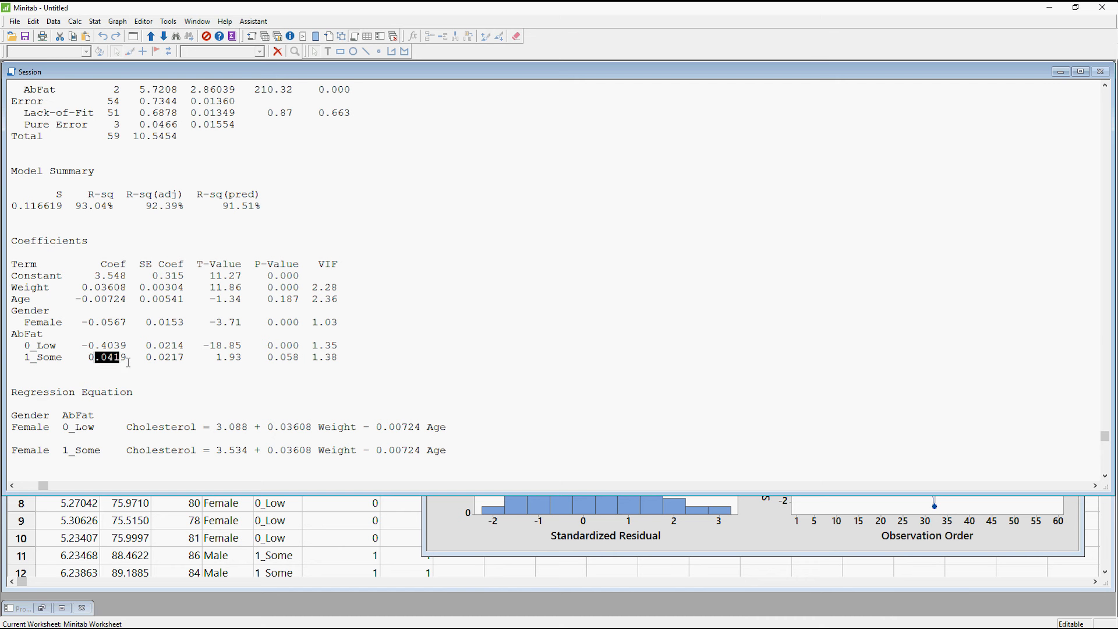
pyautogui.click(128, 362)
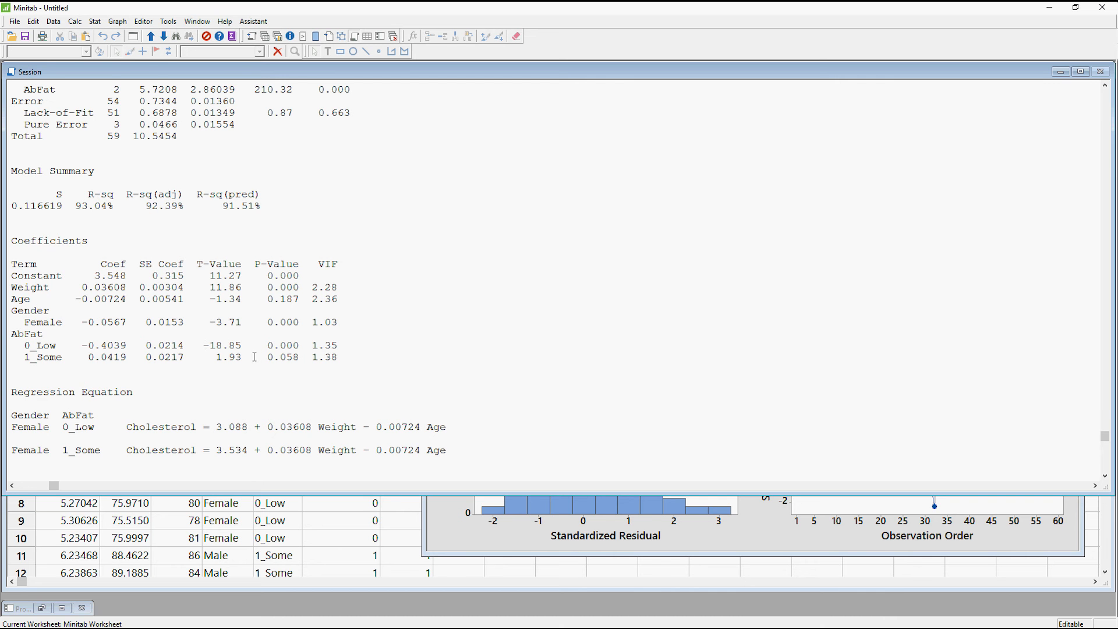
# Refit the Cholesterol general linear model without the Age covariate and move the new residual plots window clear of the session output.
pyautogui.scroll(3, 254, 357)
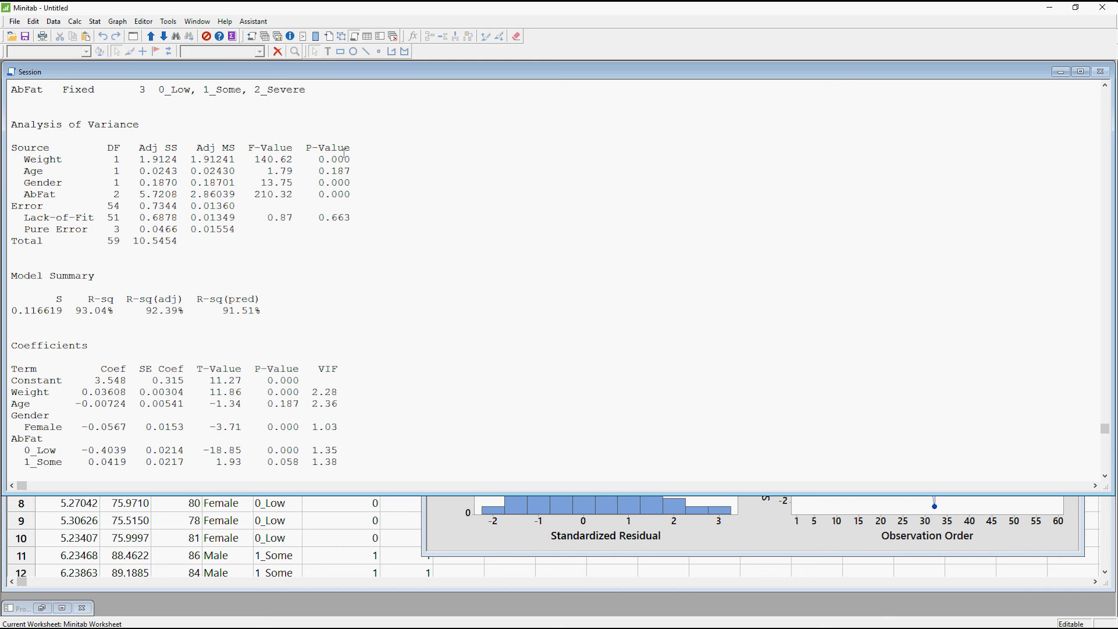
pyautogui.click(96, 22)
pyautogui.moveTo(151, 61)
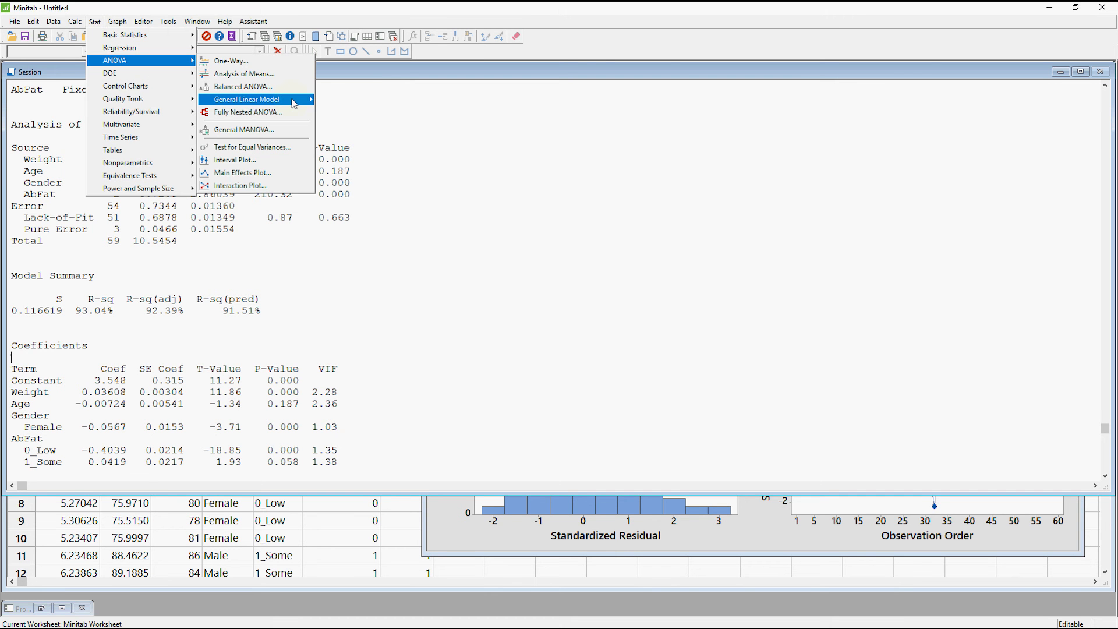
pyautogui.moveTo(294, 102)
pyautogui.click(380, 102)
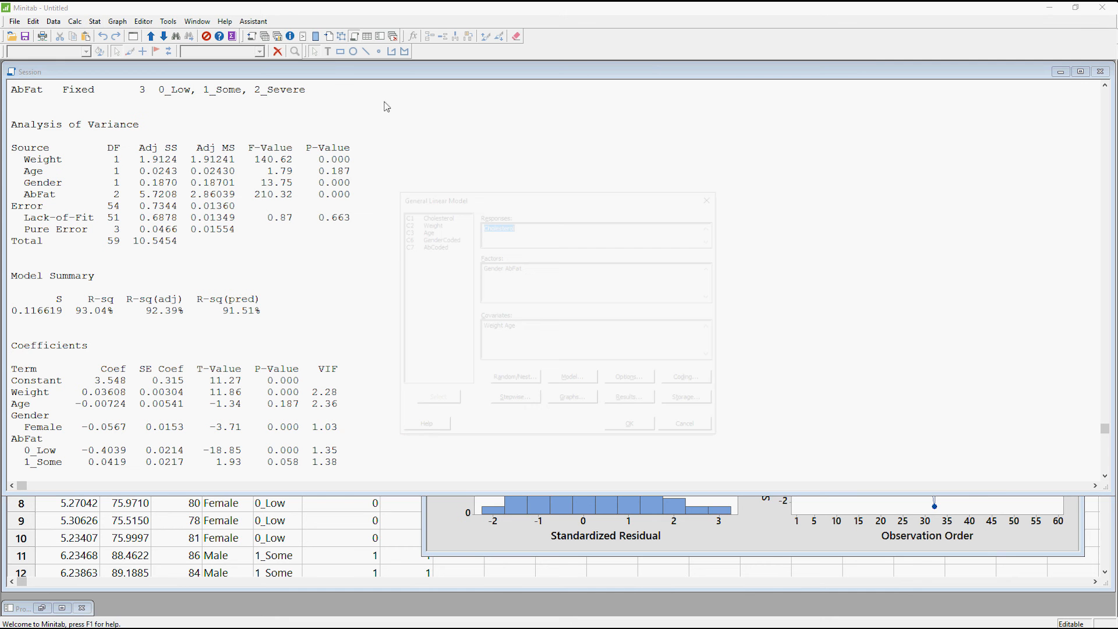
pyautogui.doubleClick(517, 327)
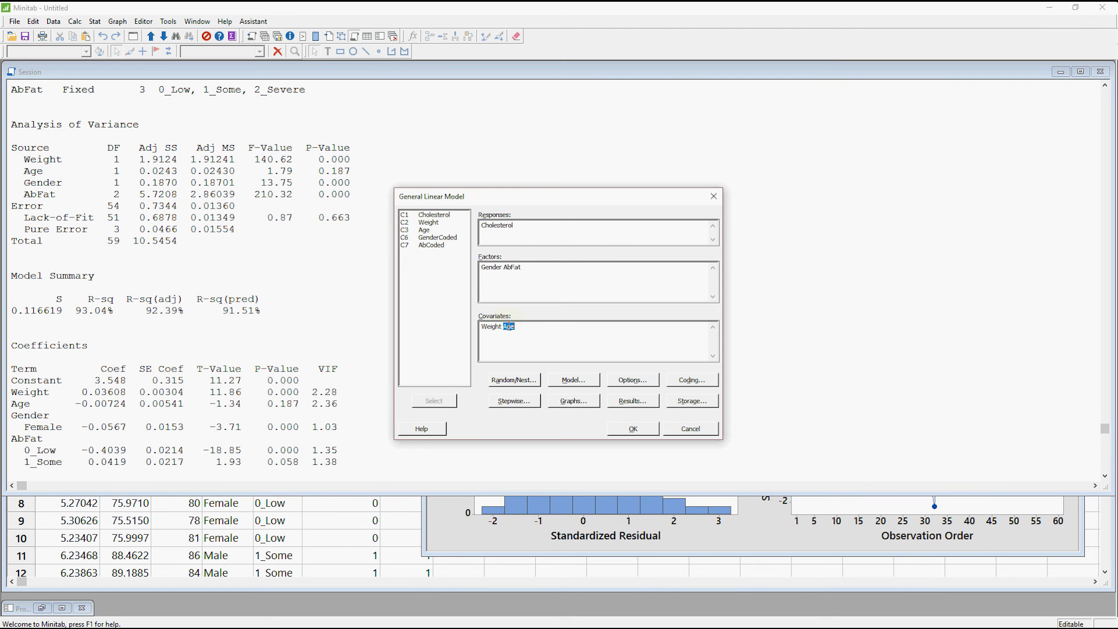
pyautogui.press('Delete')
pyautogui.click(634, 429)
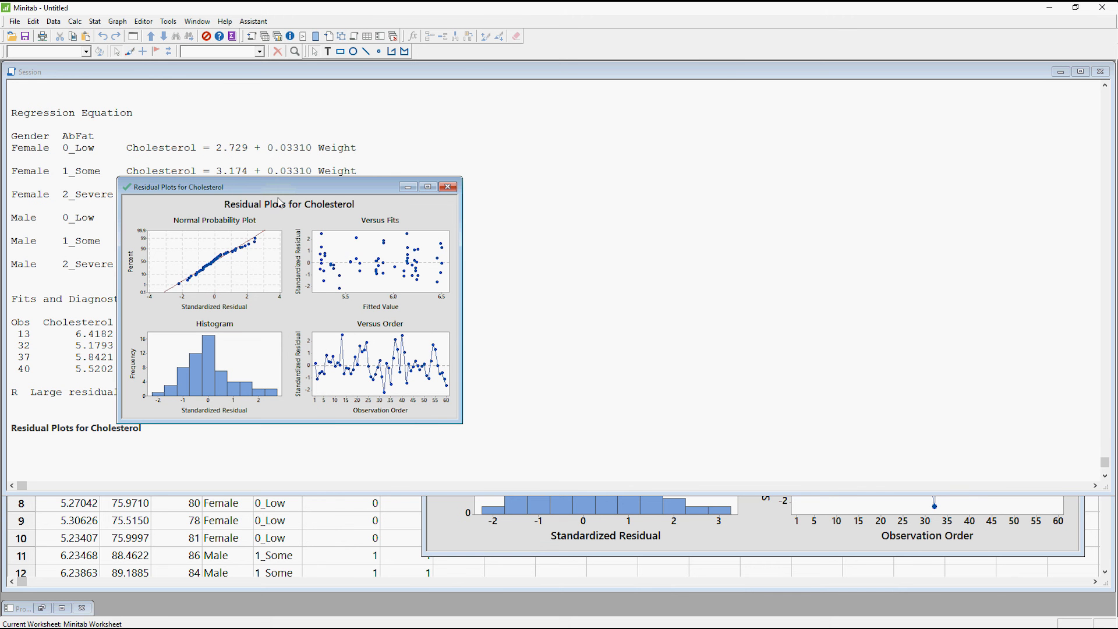
pyautogui.moveTo(285, 188); pyautogui.dragTo(834, 321)
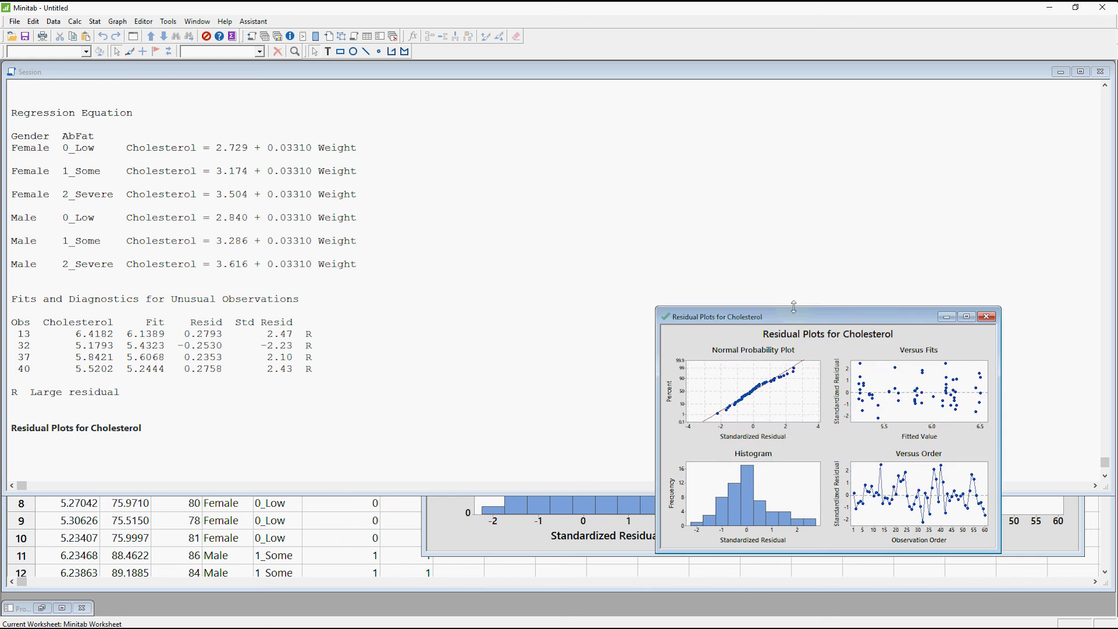
# Examine the refitted model's Analysis of Variance, Model Summary and coefficients, highlighting the 1_Some coefficient.
pyautogui.click(590, 287)
pyautogui.scroll(6, 589, 287)
pyautogui.scroll(4, 520, 287)
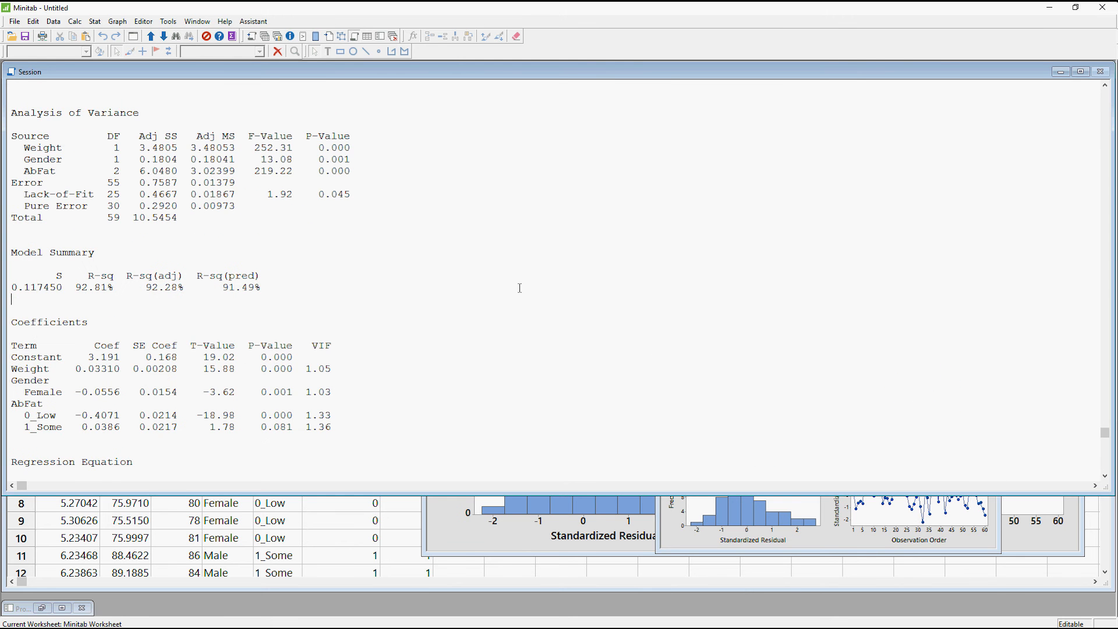
pyautogui.scroll(5, 359, 296)
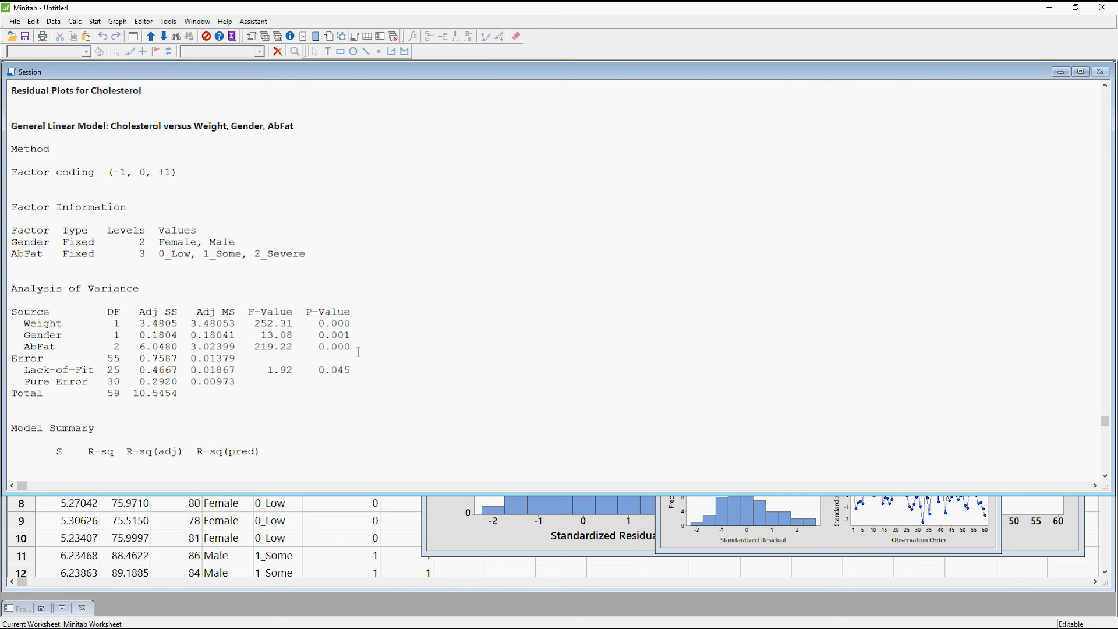
pyautogui.scroll(-5, 359, 351)
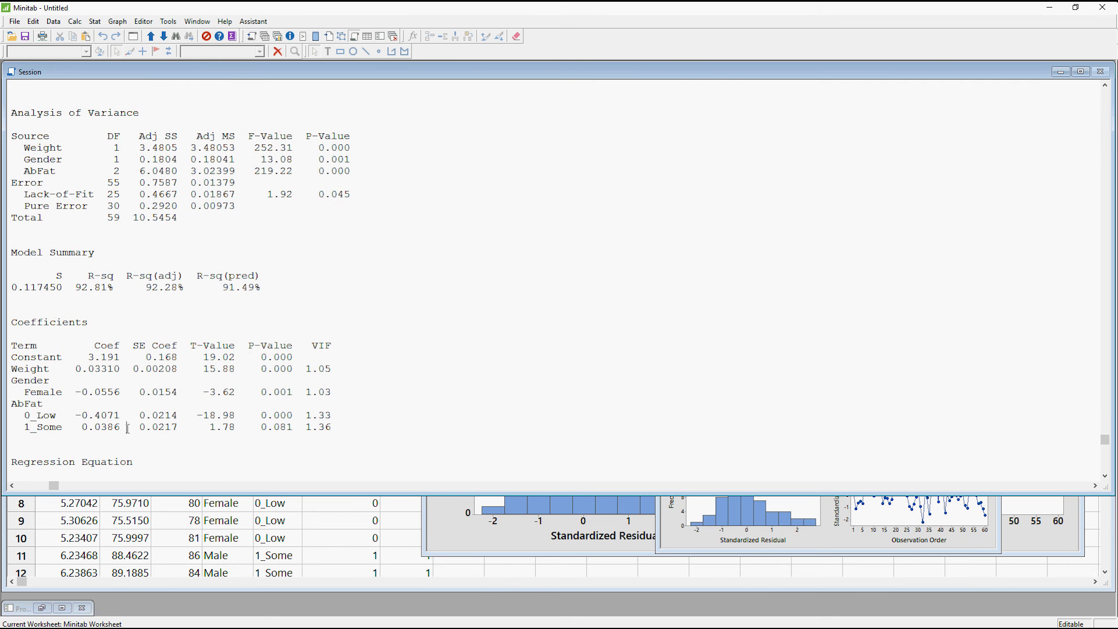
pyautogui.doubleClick(85, 428)
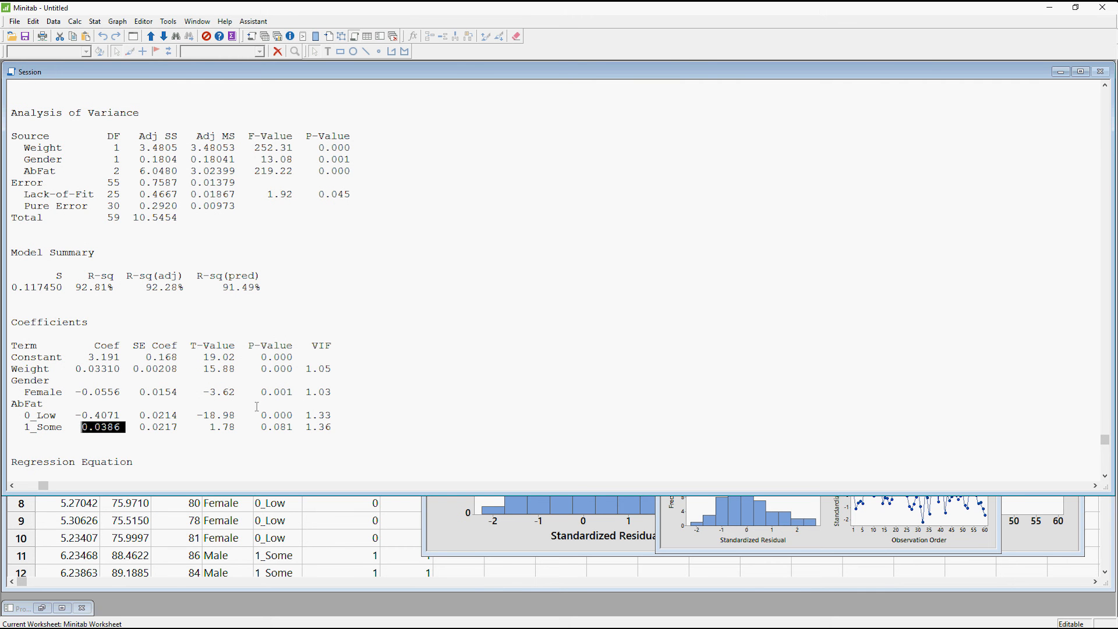
pyautogui.scroll(-2, 256, 410)
pyautogui.scroll(2, 265, 414)
pyautogui.scroll(1, 264, 414)
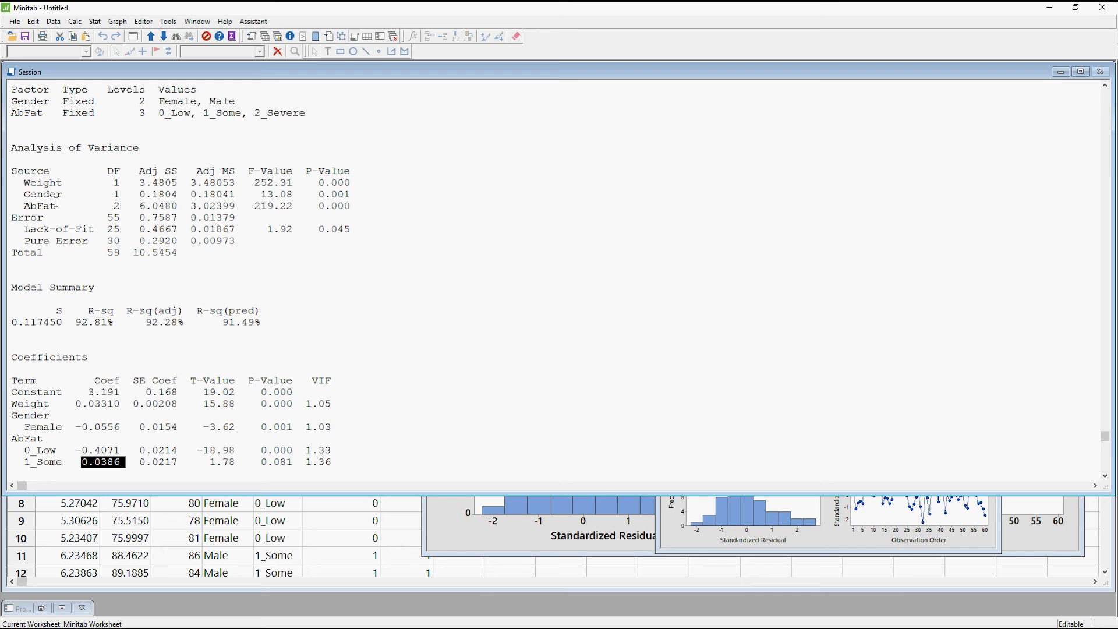
pyautogui.scroll(2, 57, 202)
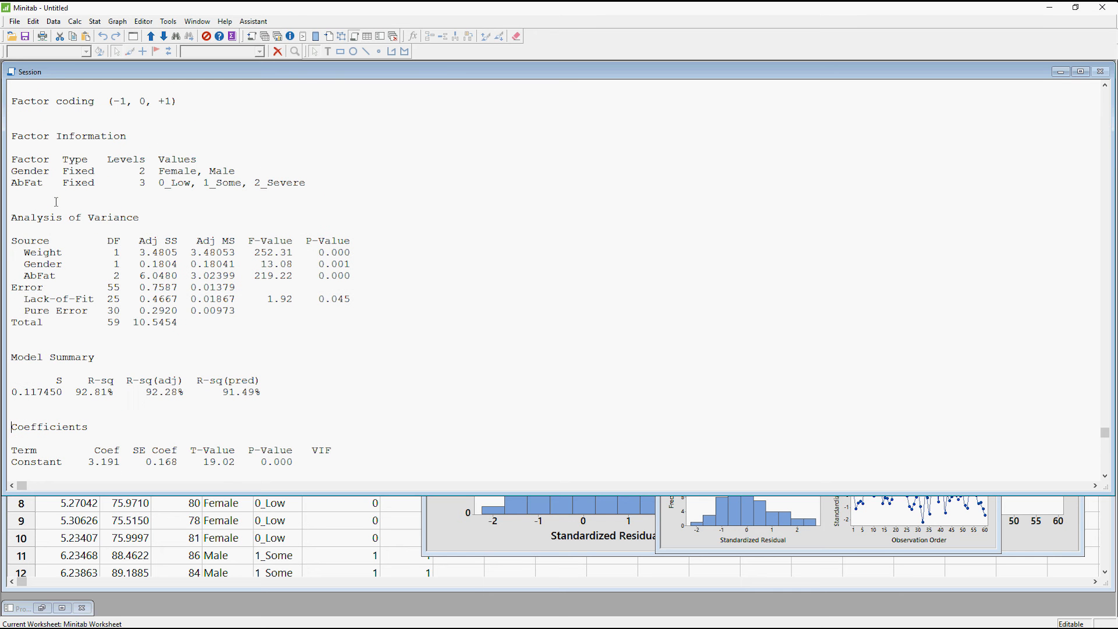